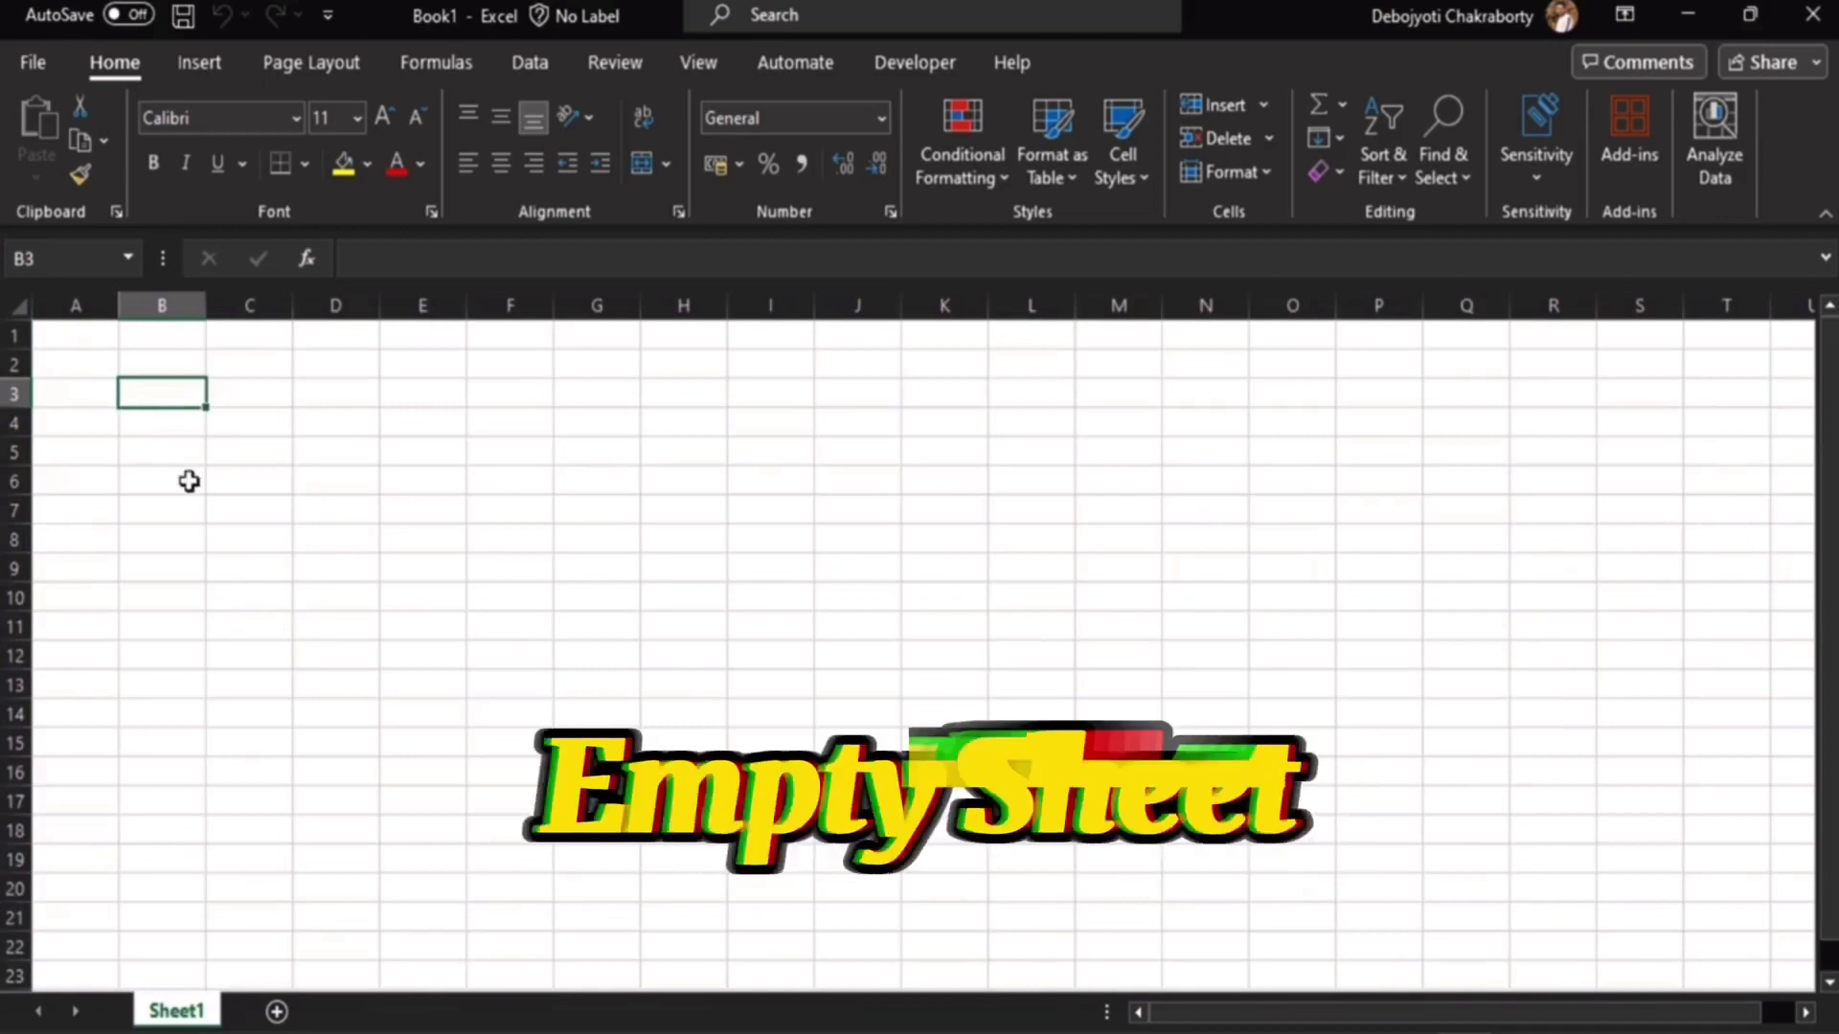
{"action": "left_click", "coordinate": [80, 346]}
{"action": "left_click_drag", "start_coordinate": [80, 345], "coordinate": [534, 607]}
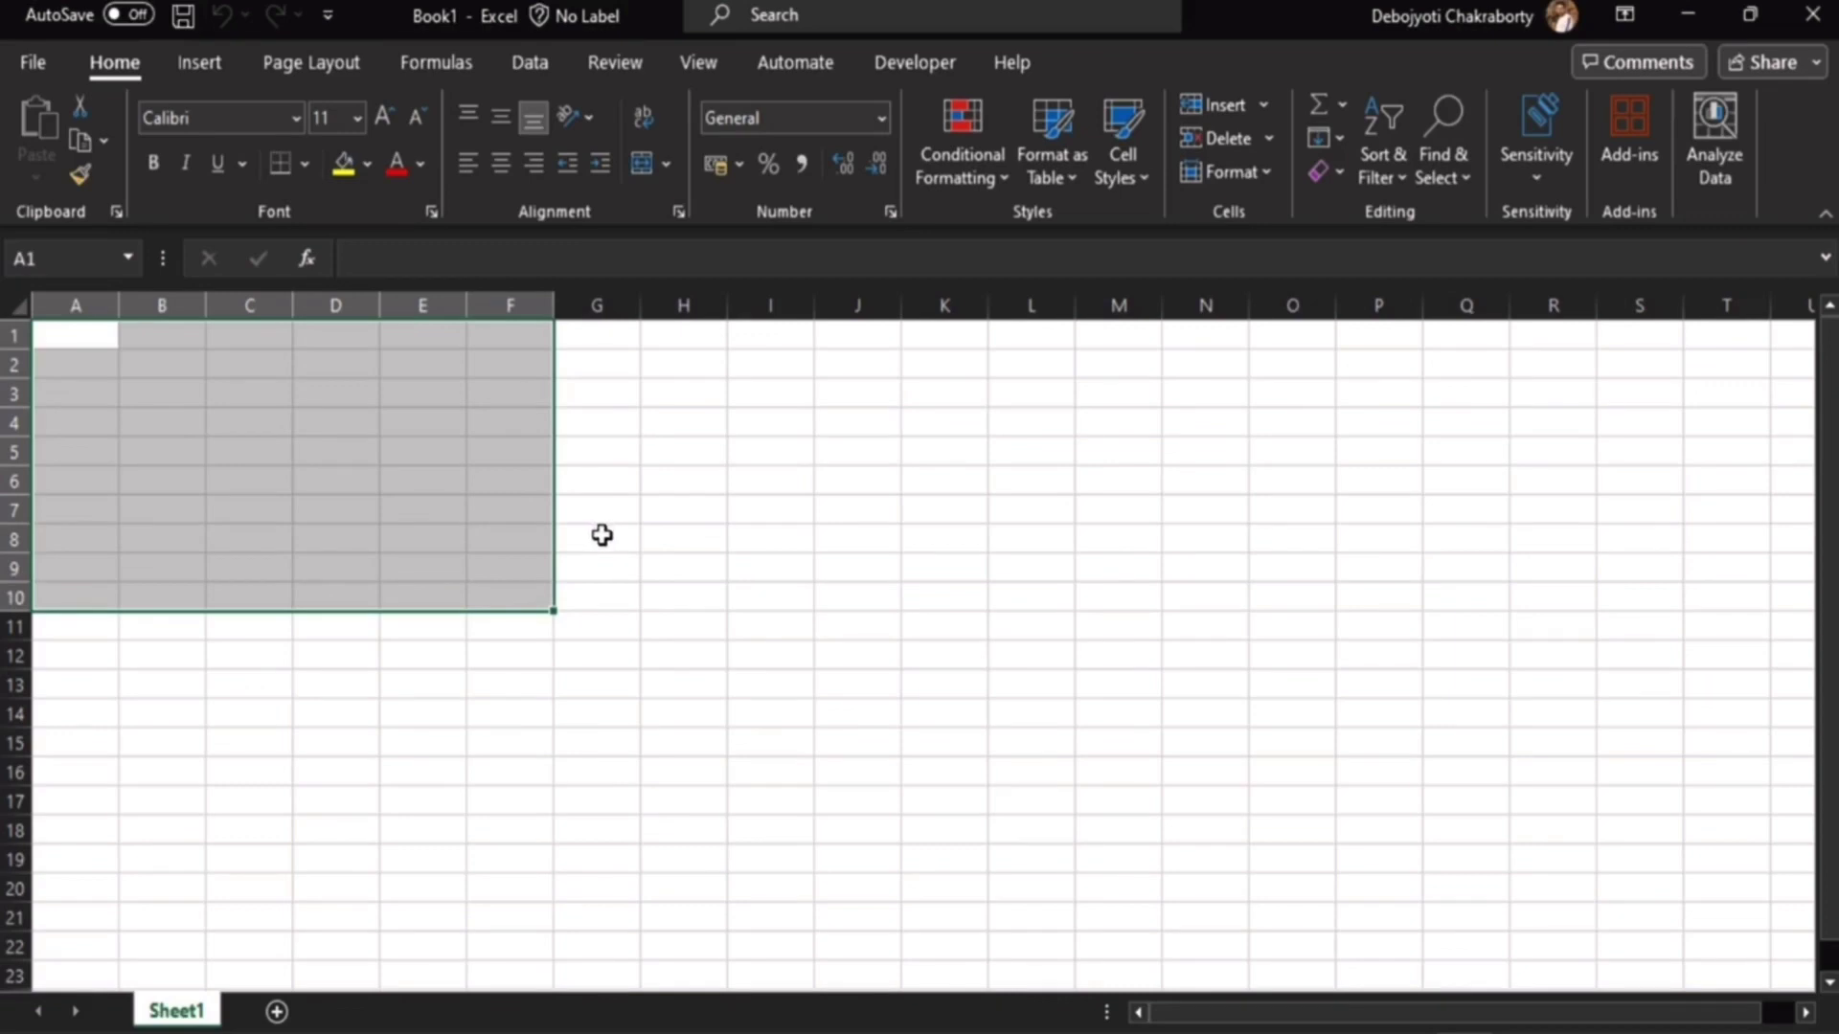
{"action": "left_click", "coordinate": [53, 338]}
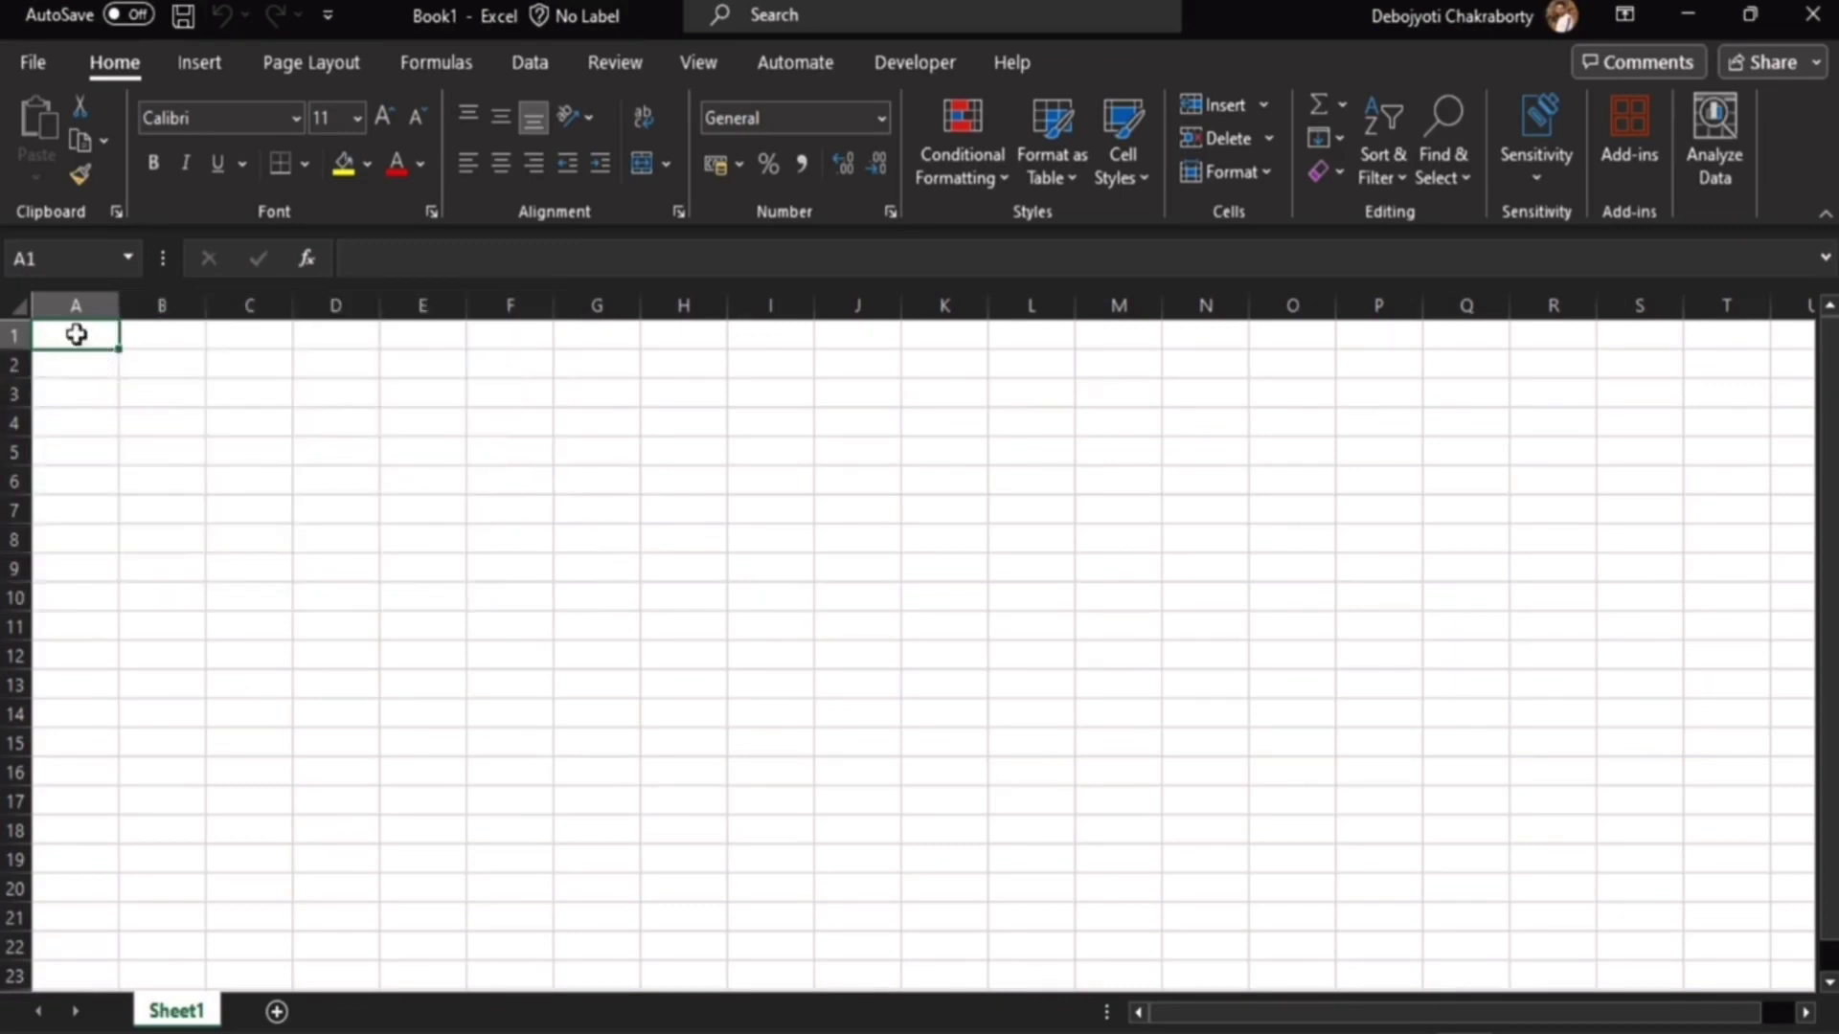
{"action": "left_click_drag", "start_coordinate": [63, 331], "coordinate": [731, 796]}
Step: Find the PDF document "BDA ready to pullout" on the computer and open it in the browser
{"action": "key", "text": "super"}
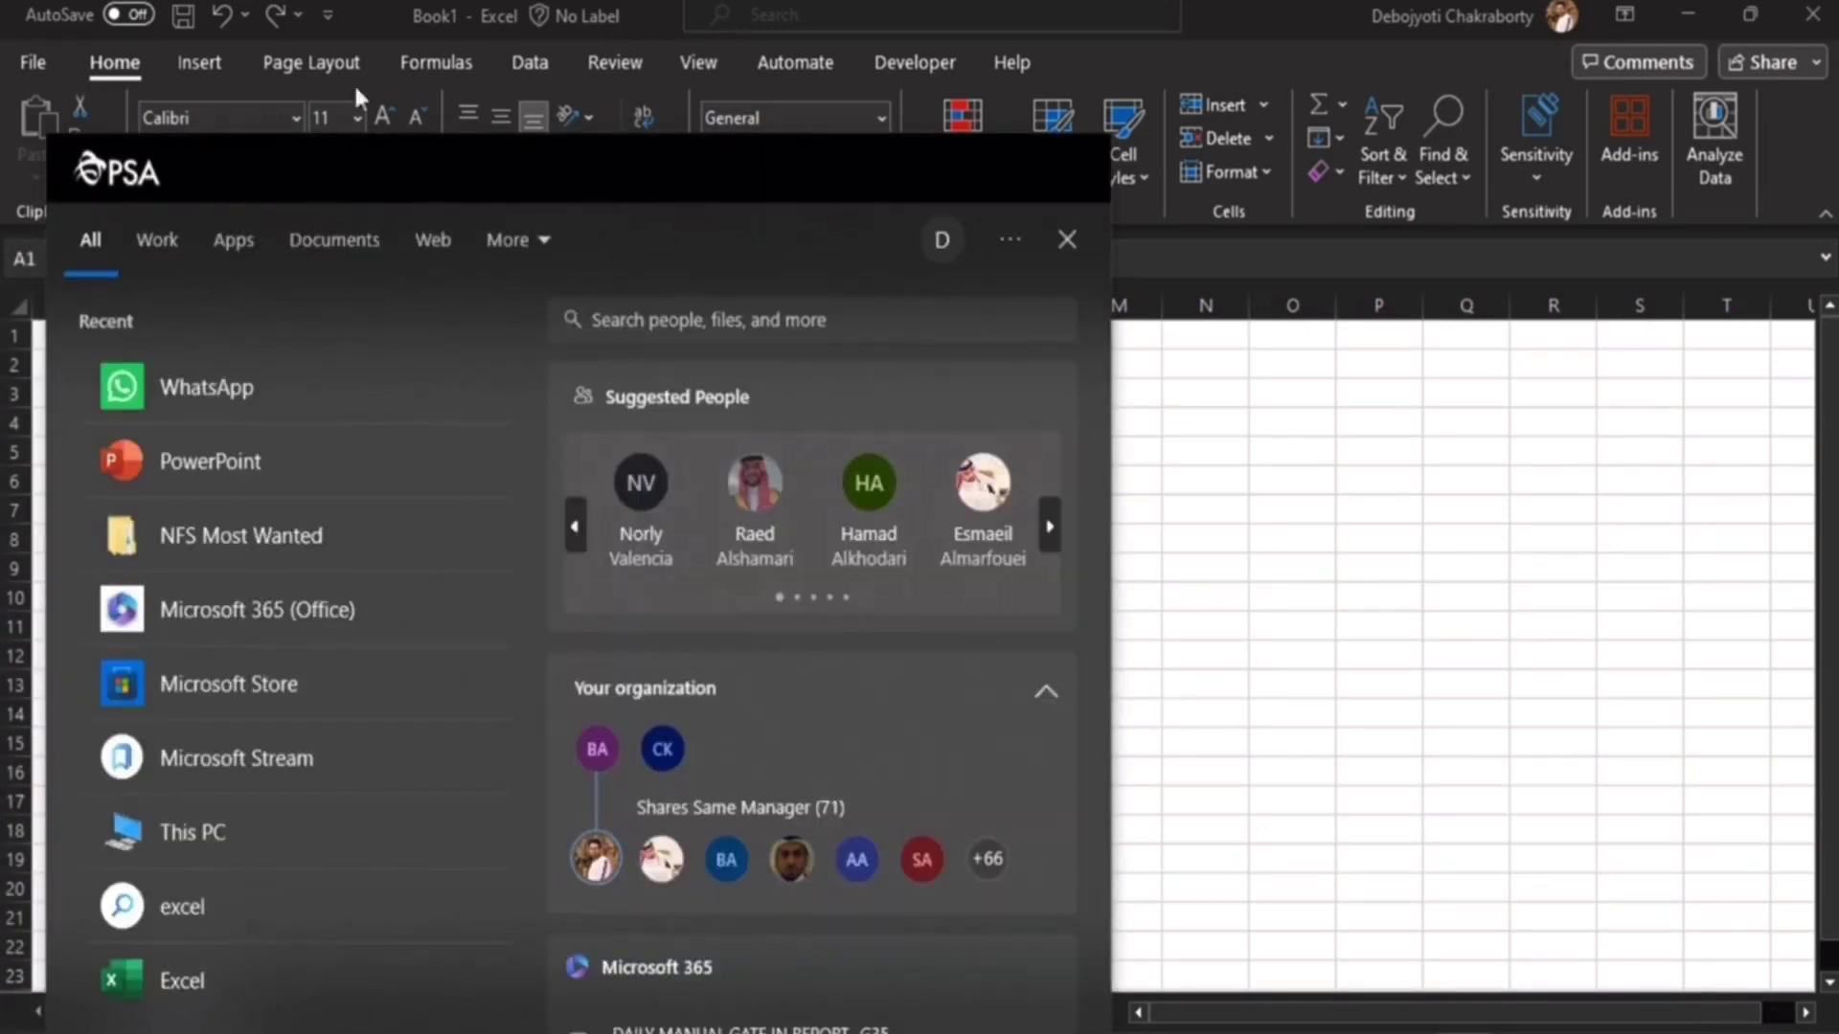
{"action": "type", "text": "bda"}
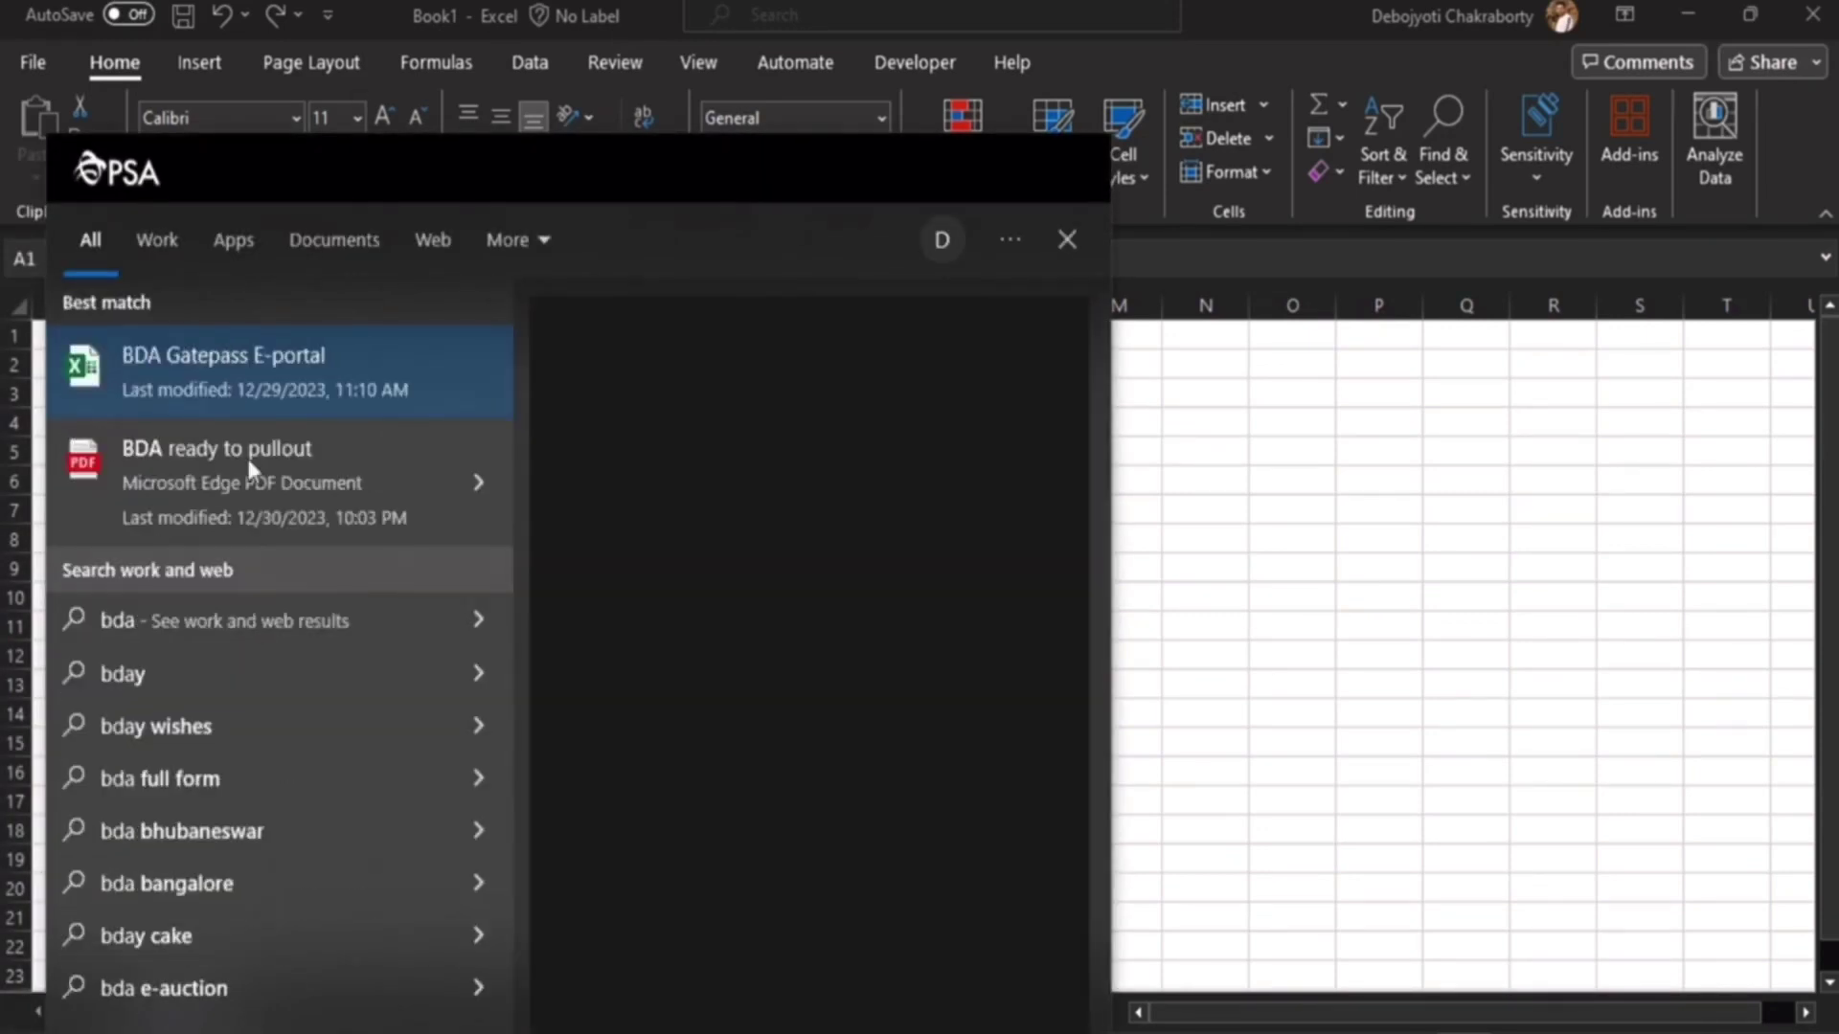
{"action": "left_click", "coordinate": [217, 471]}
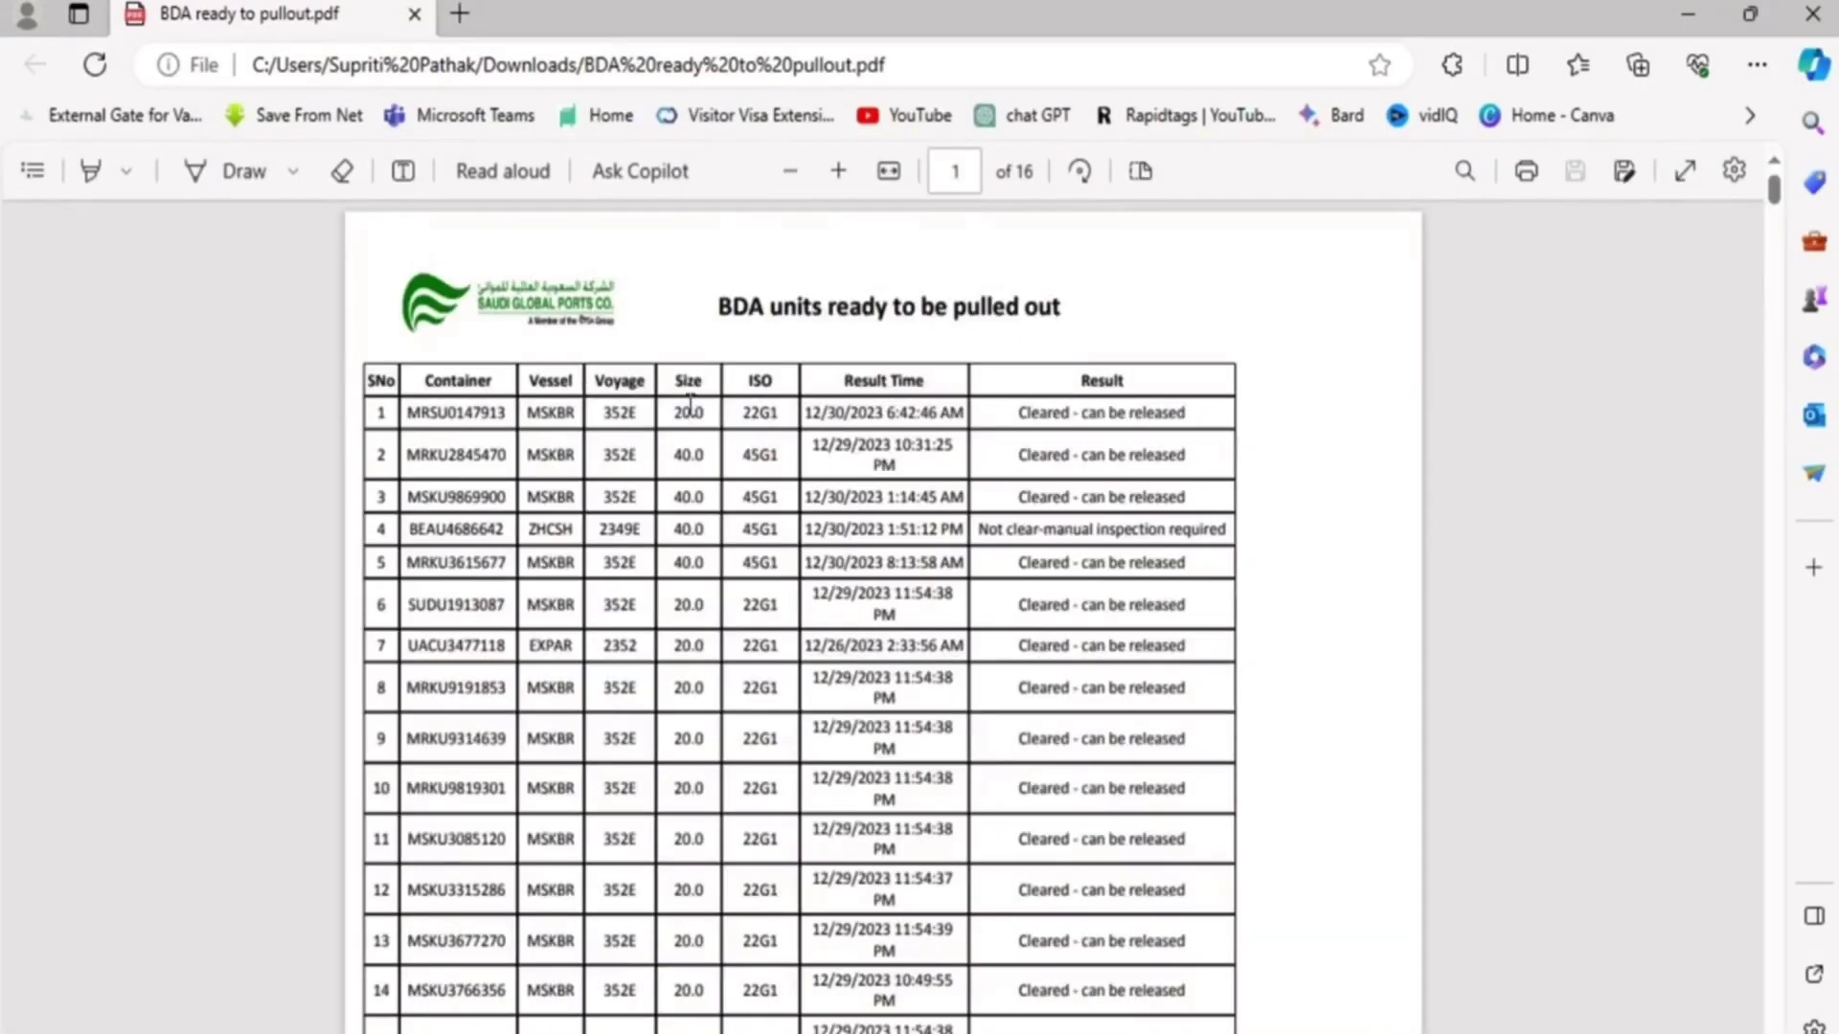
Step: Examine the container table's columns and rows across the first pages of the PDF
{"action": "scroll", "coordinate": [689, 402], "scroll_direction": "down", "scroll_amount": 2}
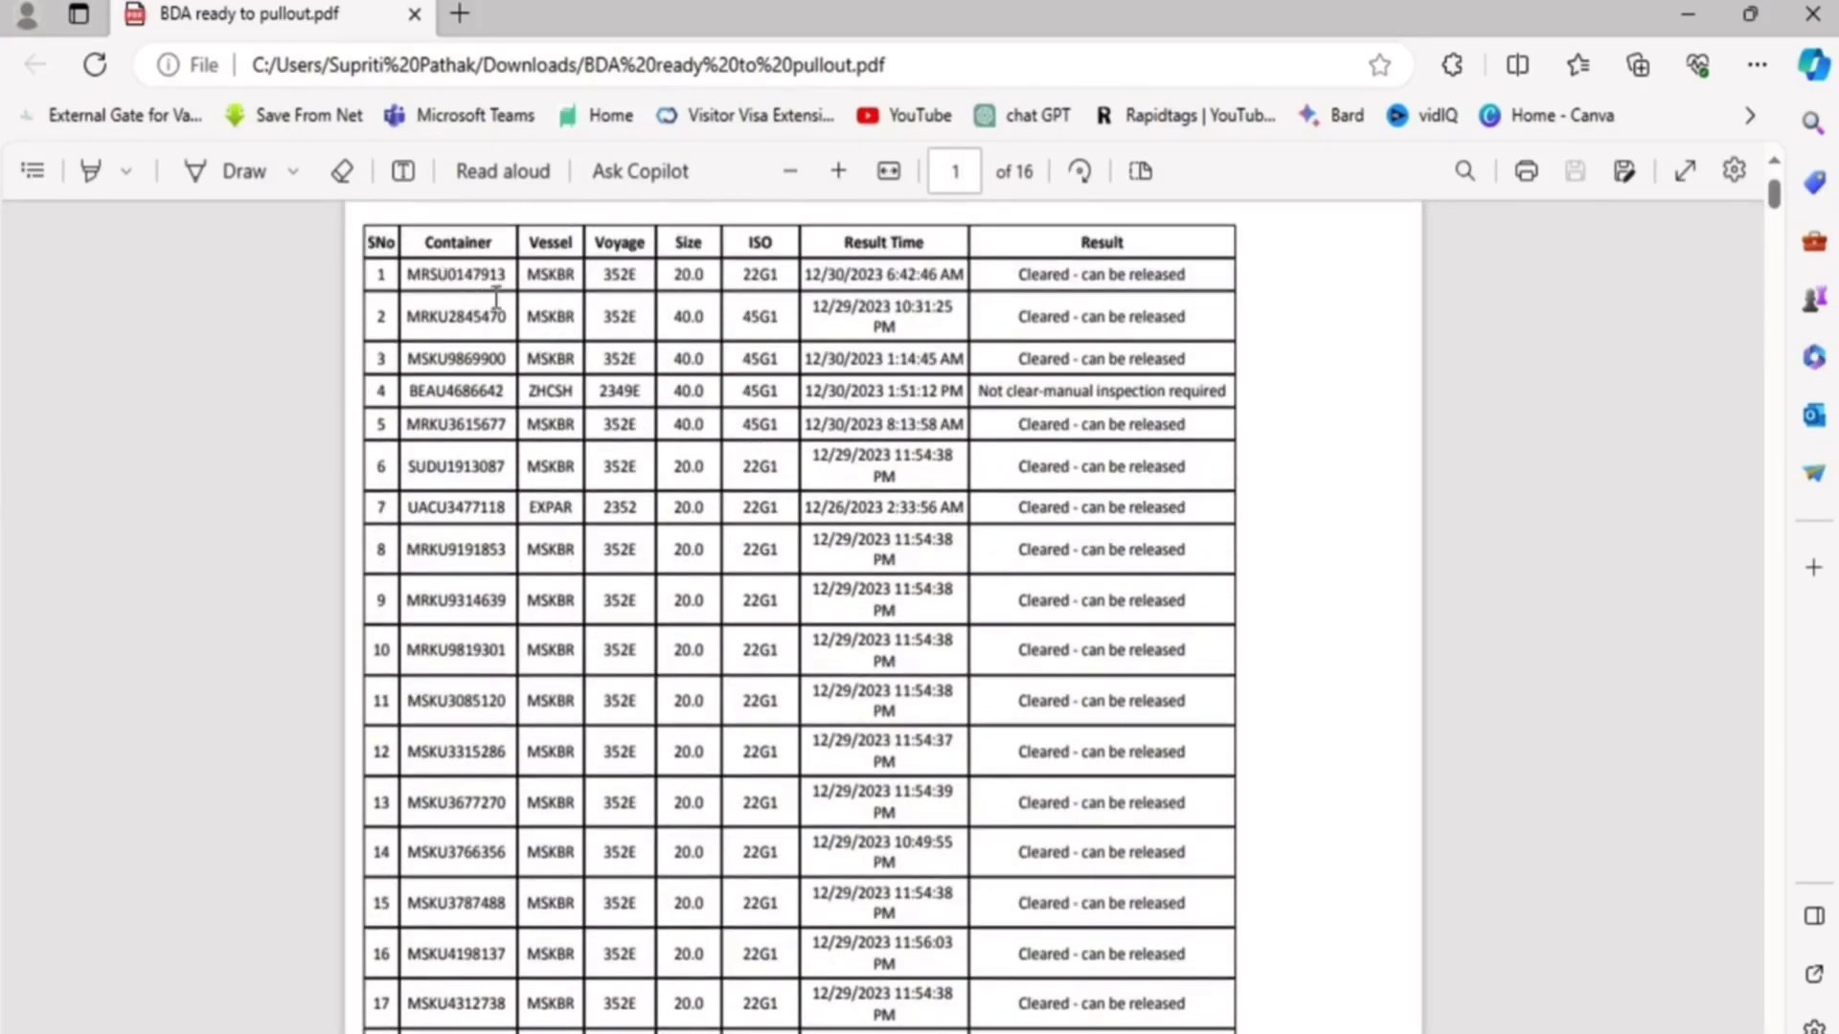
{"action": "scroll", "coordinate": [910, 355], "scroll_direction": "down", "scroll_amount": 20}
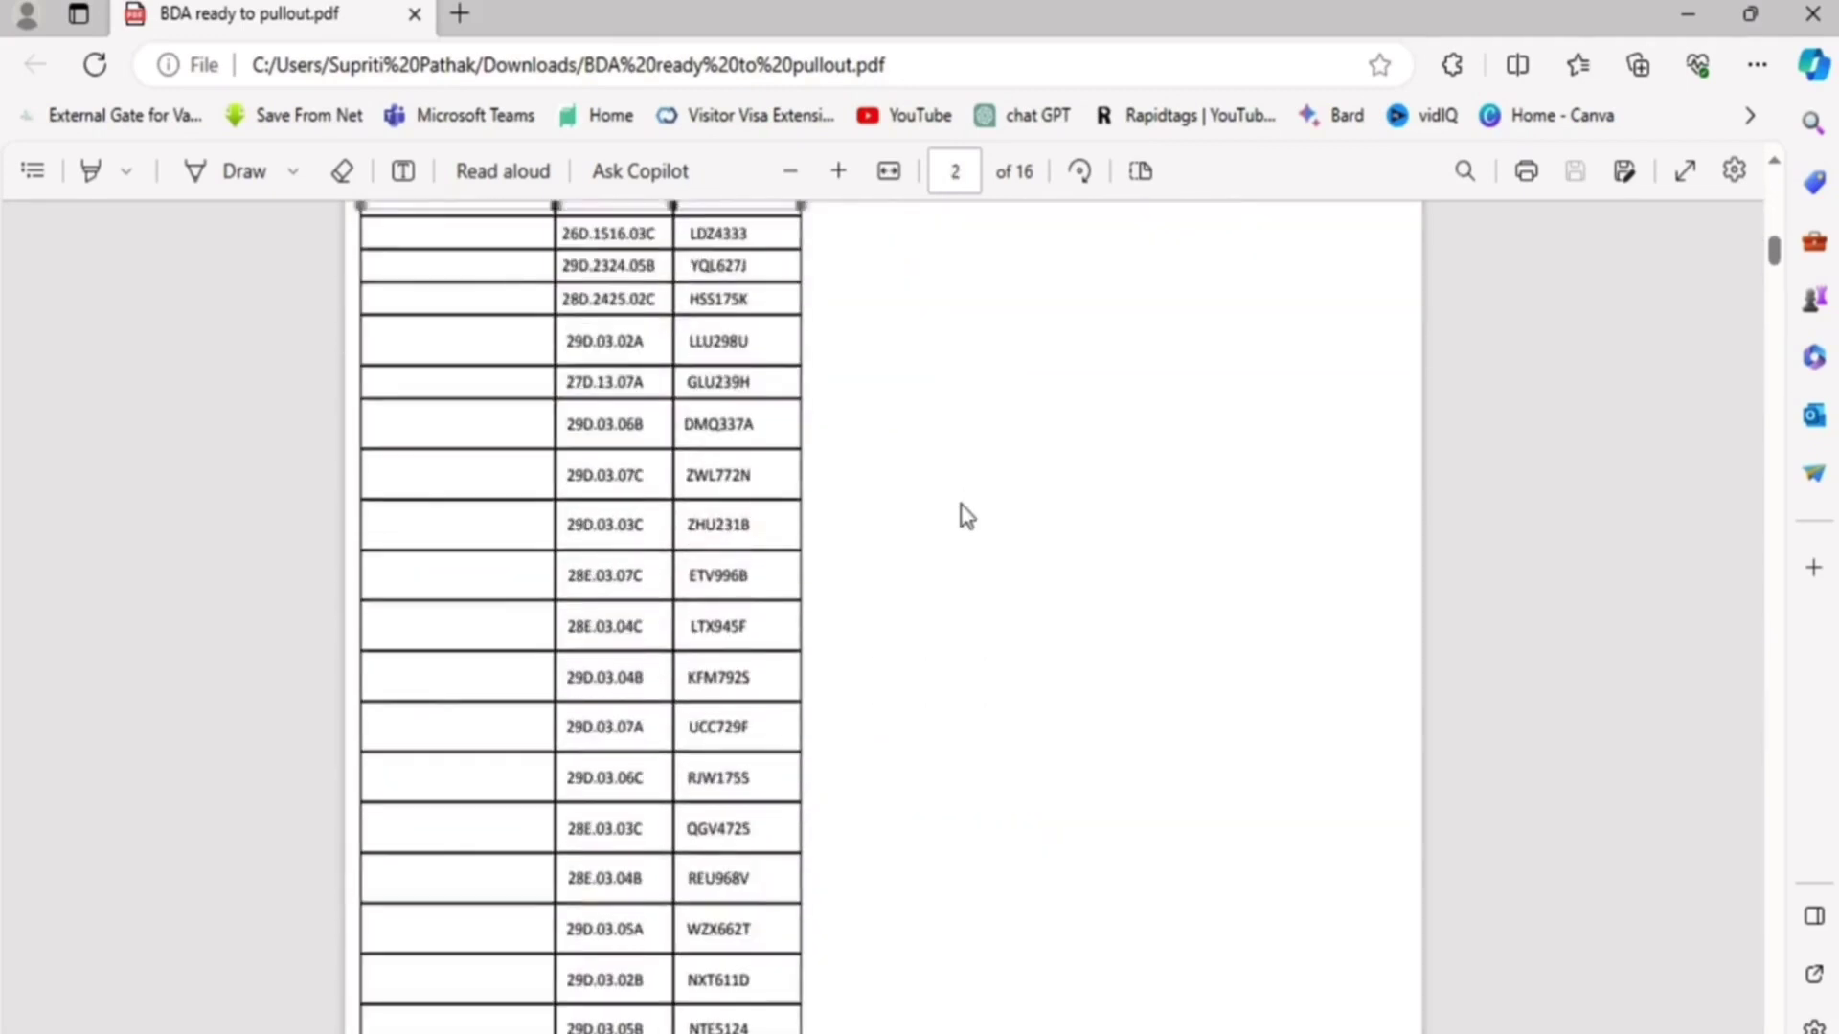
{"action": "scroll", "coordinate": [961, 513], "scroll_direction": "up", "scroll_amount": 15}
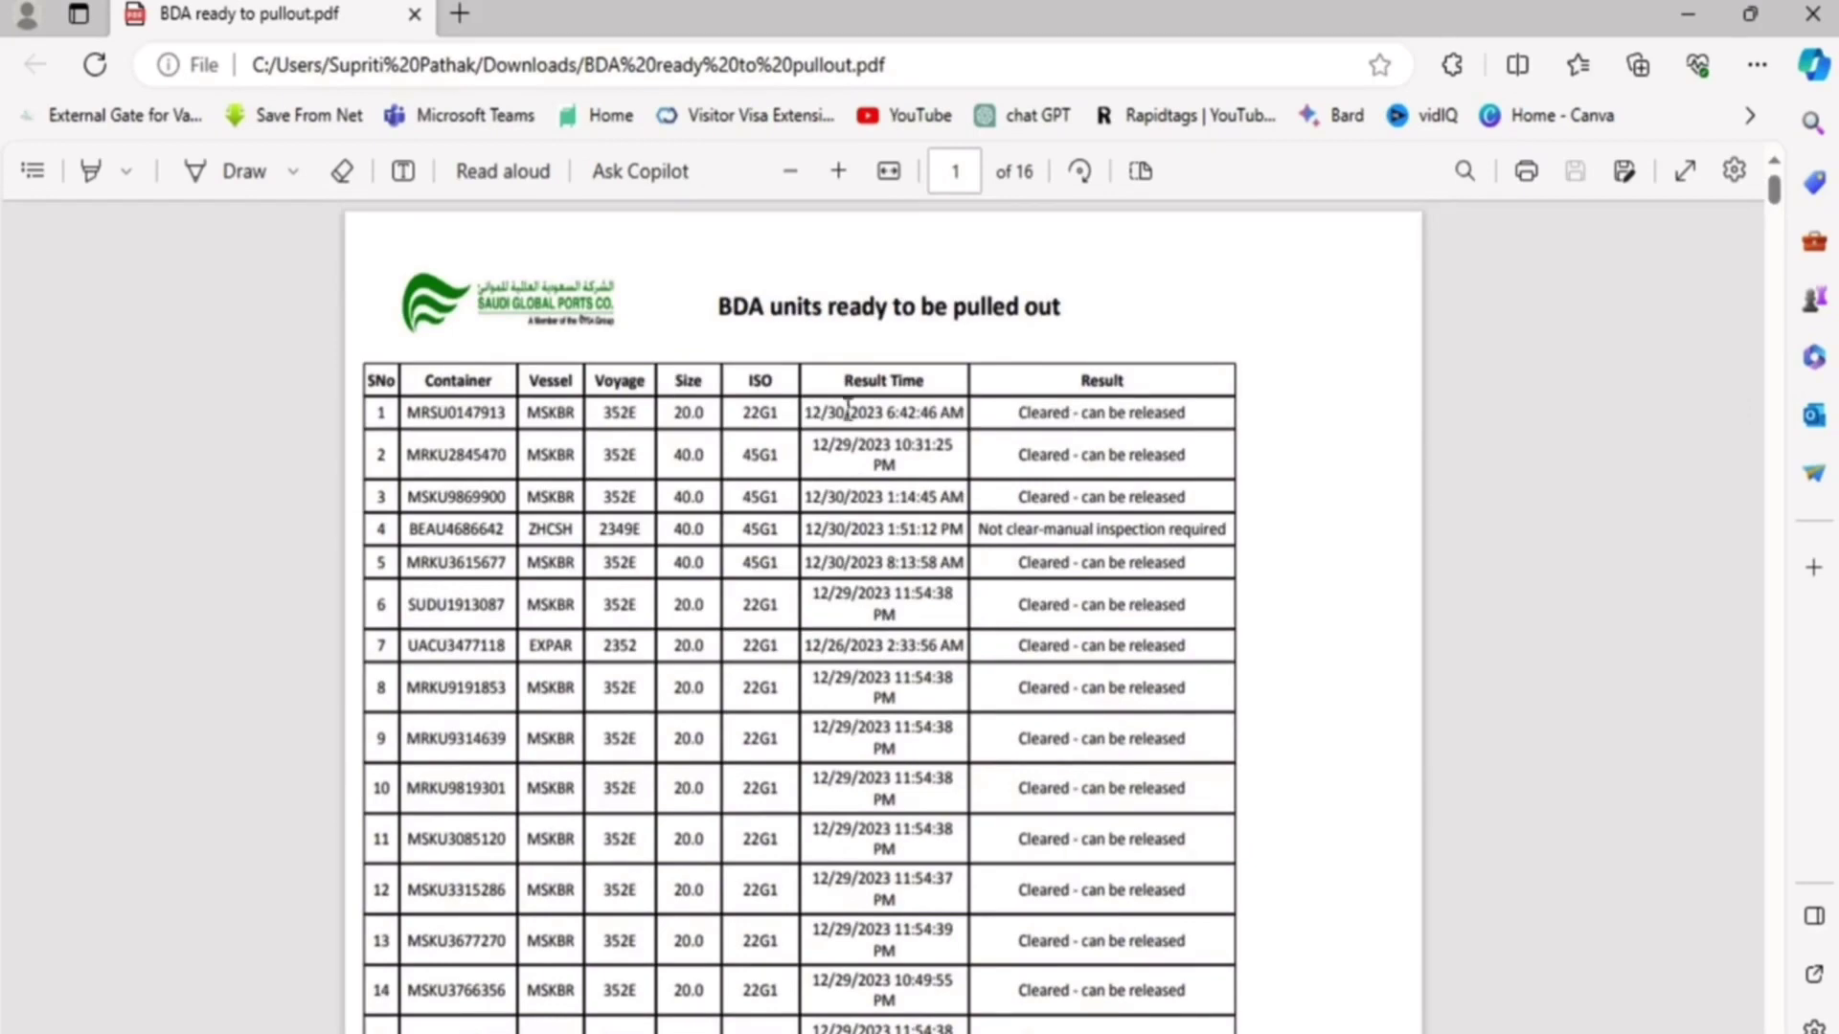
{"action": "scroll", "coordinate": [960, 440], "scroll_direction": "down", "scroll_amount": 15}
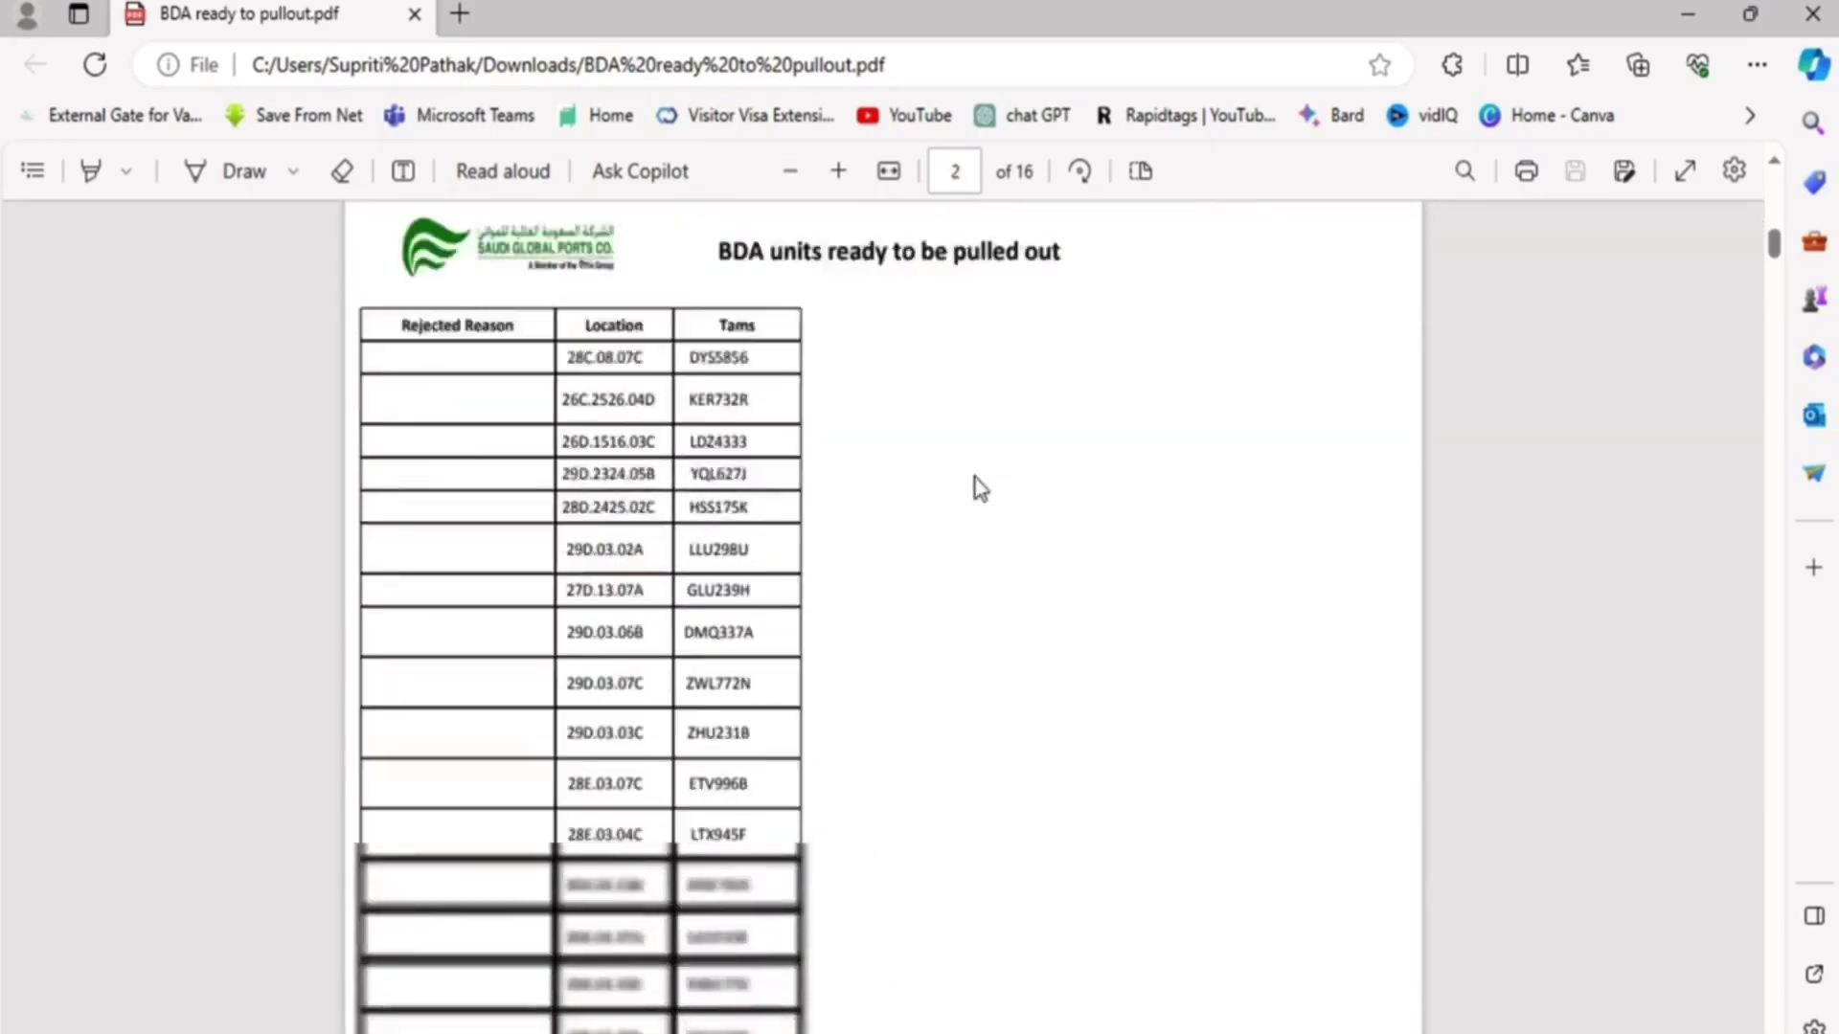
{"action": "scroll", "coordinate": [891, 580], "scroll_direction": "up", "scroll_amount": 5}
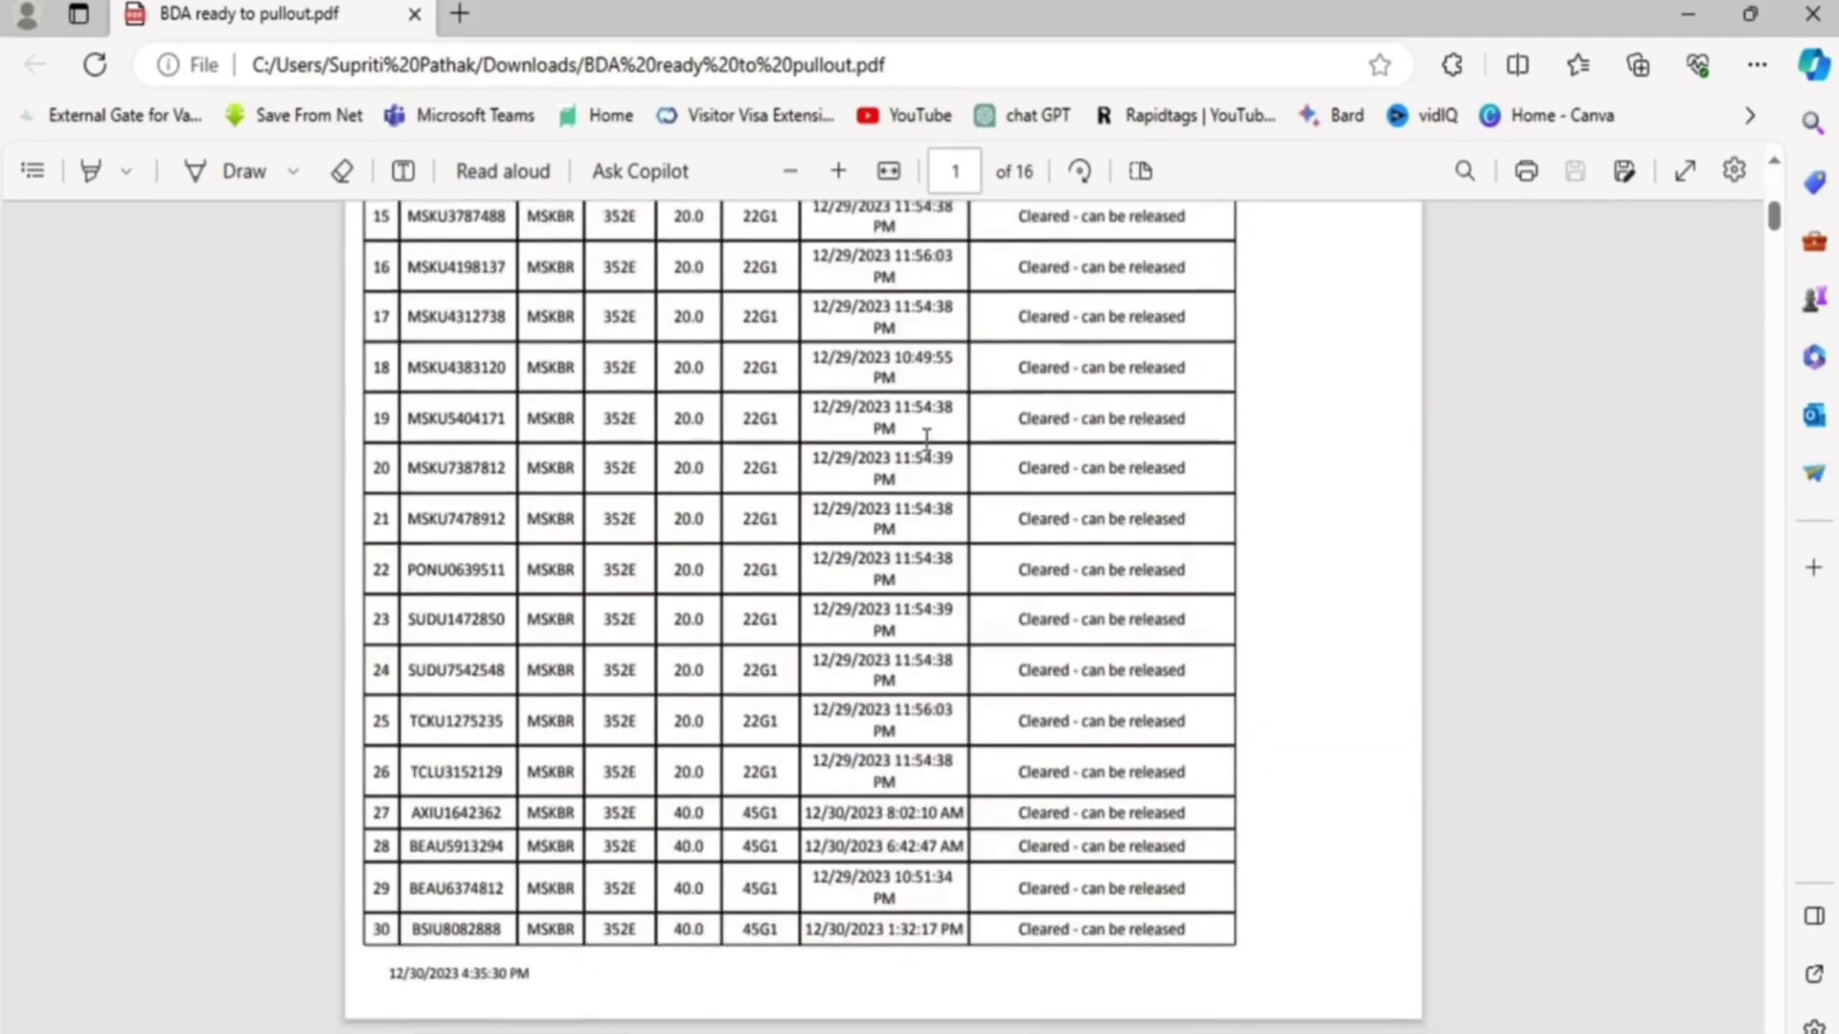
{"action": "scroll", "coordinate": [927, 451], "scroll_direction": "down", "scroll_amount": 10}
{"action": "scroll", "coordinate": [927, 456], "scroll_direction": "down", "scroll_amount": 15}
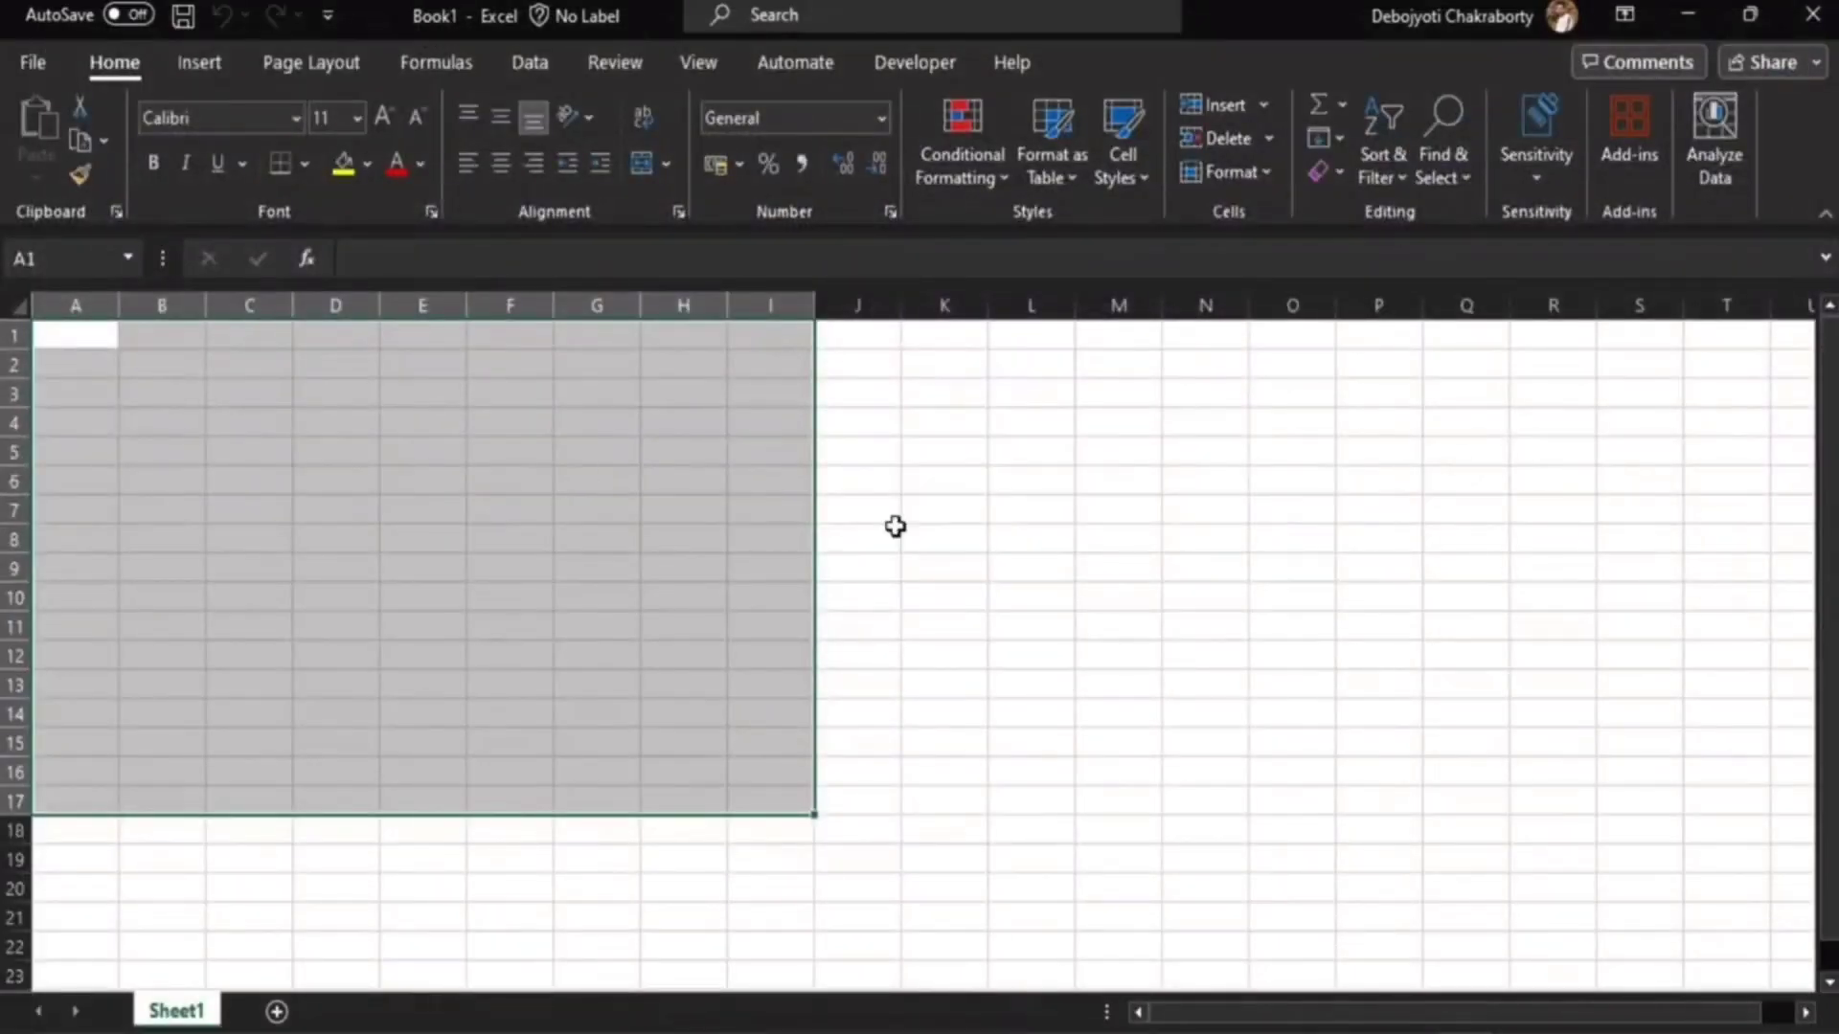
{"action": "left_click", "coordinate": [898, 526]}
{"action": "left_click", "coordinate": [546, 75]}
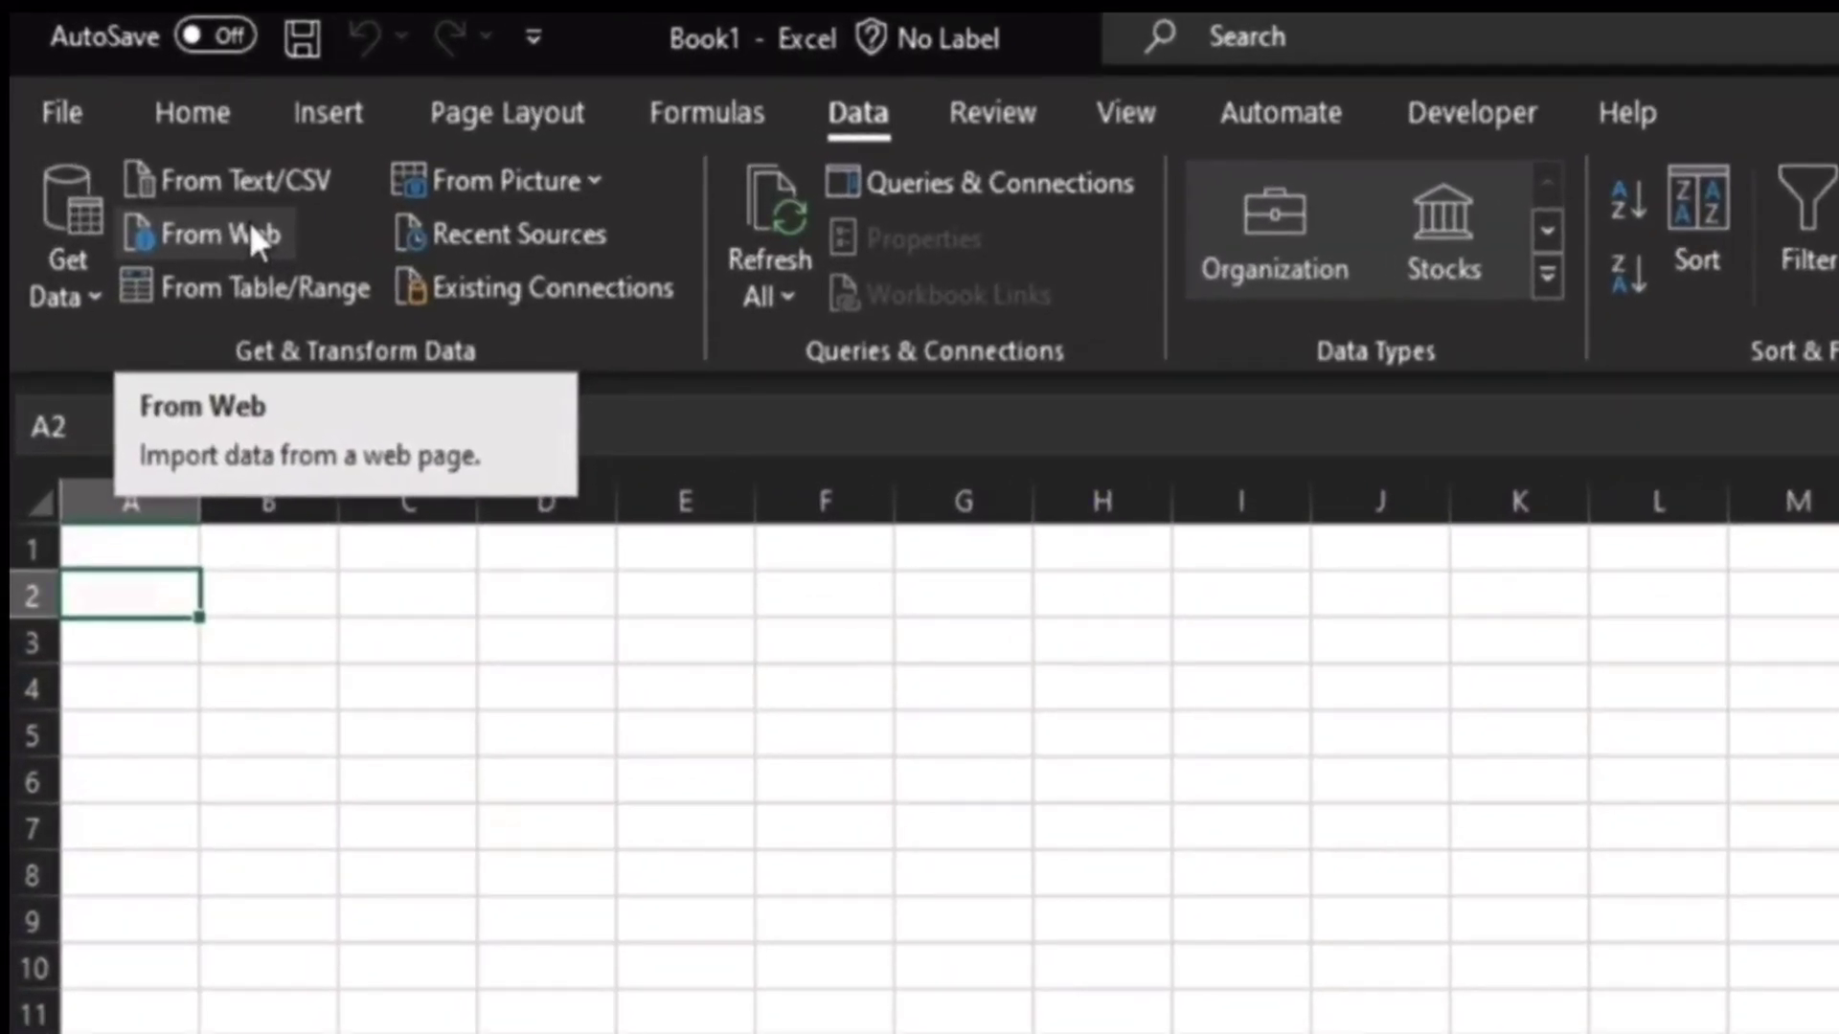
{"action": "left_click", "coordinate": [236, 217]}
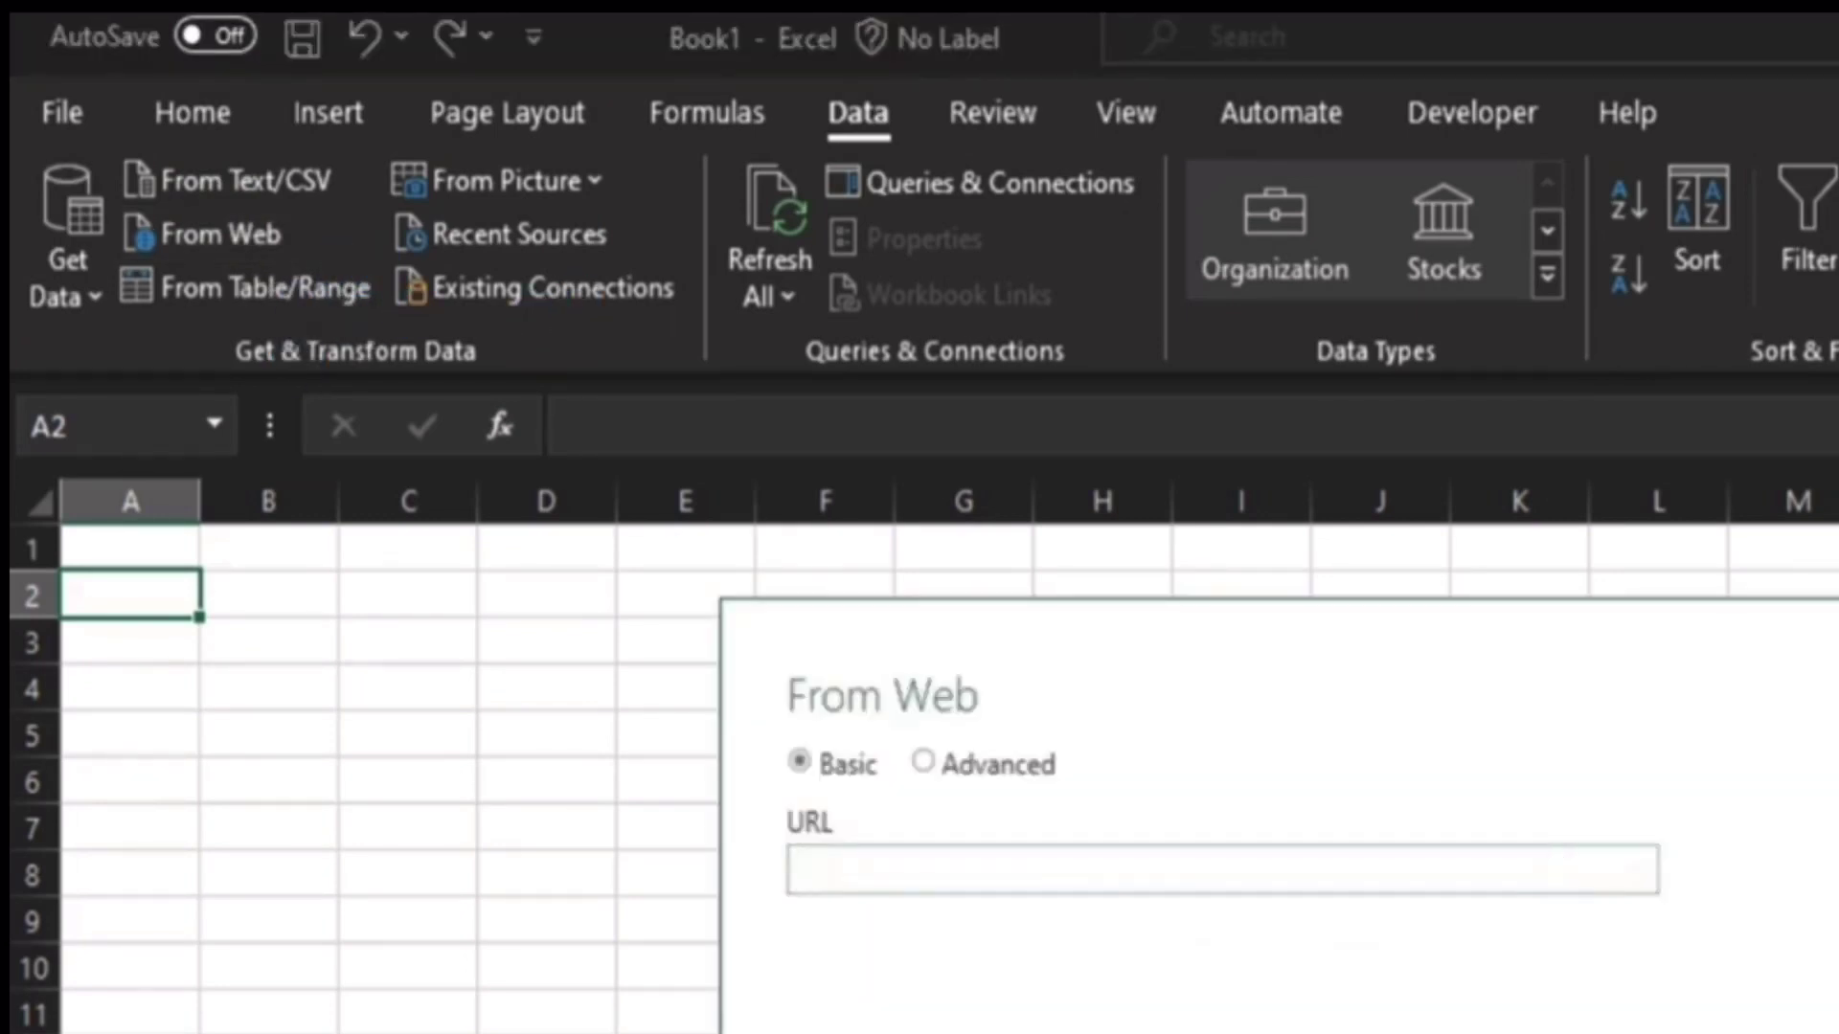
{"action": "key", "text": "Escape"}
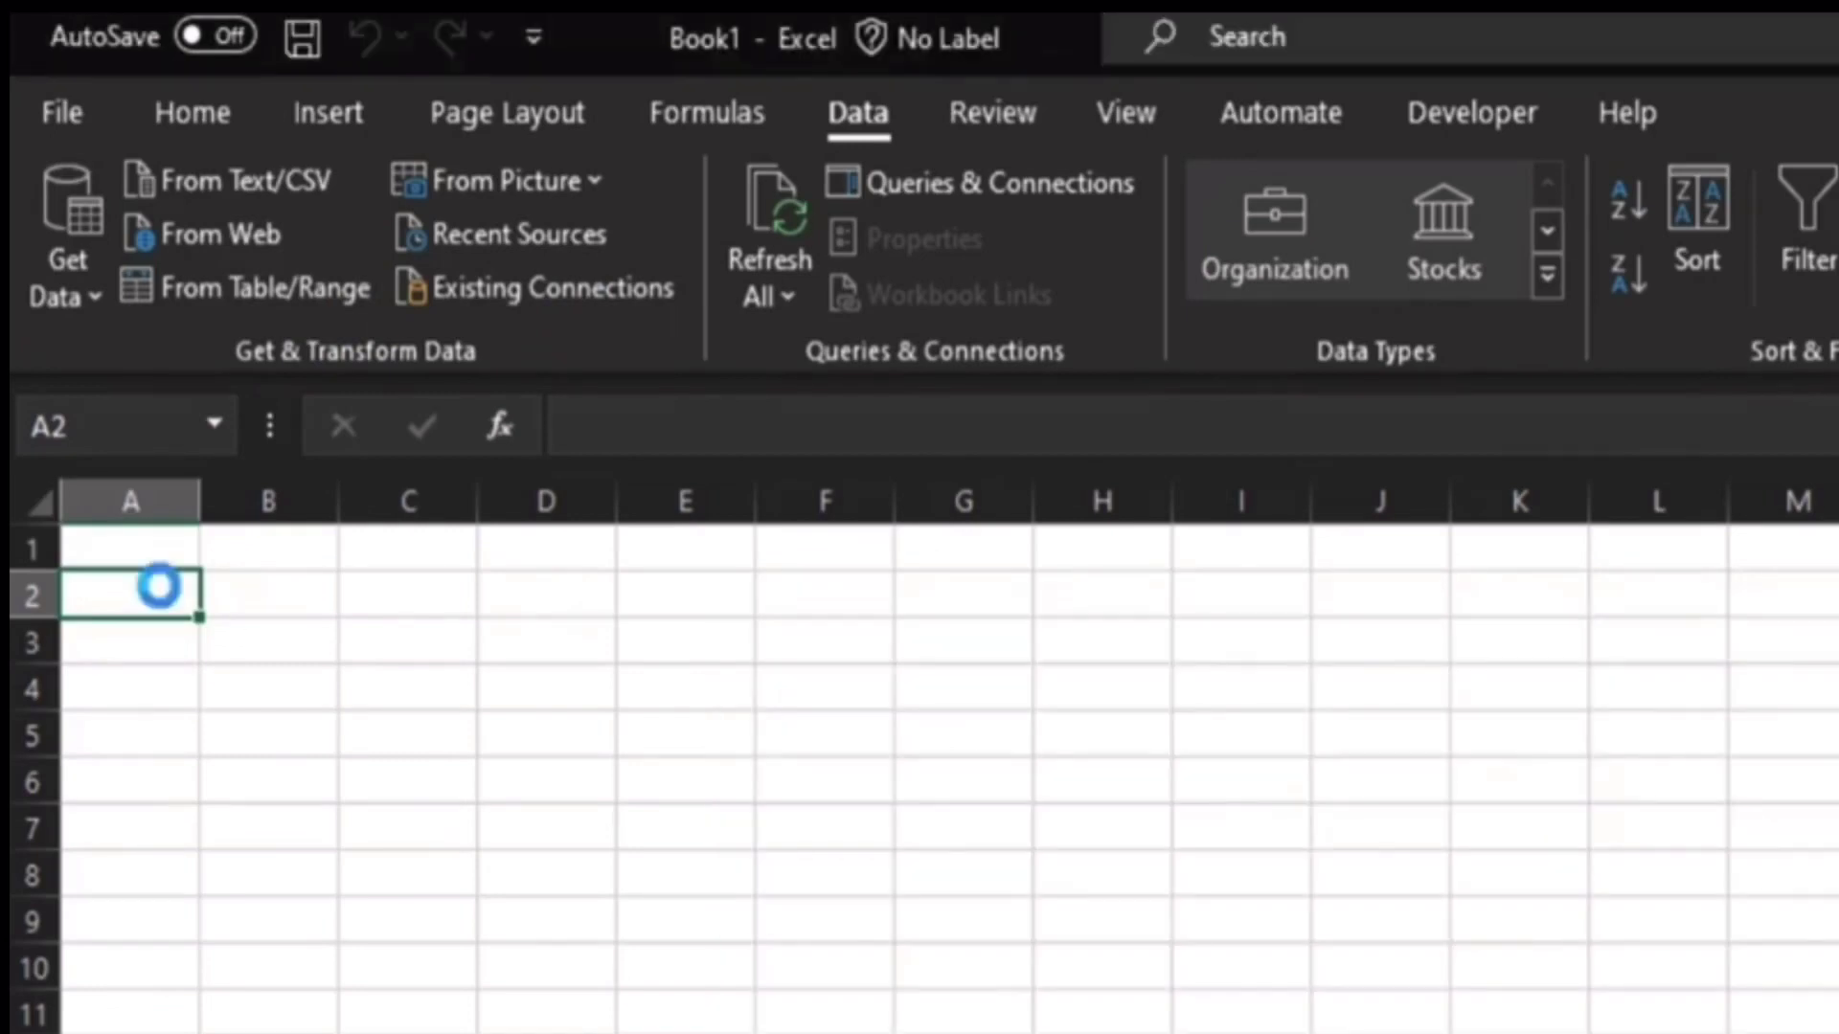
Step: Start a data import from a PDF file in the Excel workbook, using "BDA ready to pullout" from the Downloads folder
{"action": "left_click", "coordinate": [73, 273]}
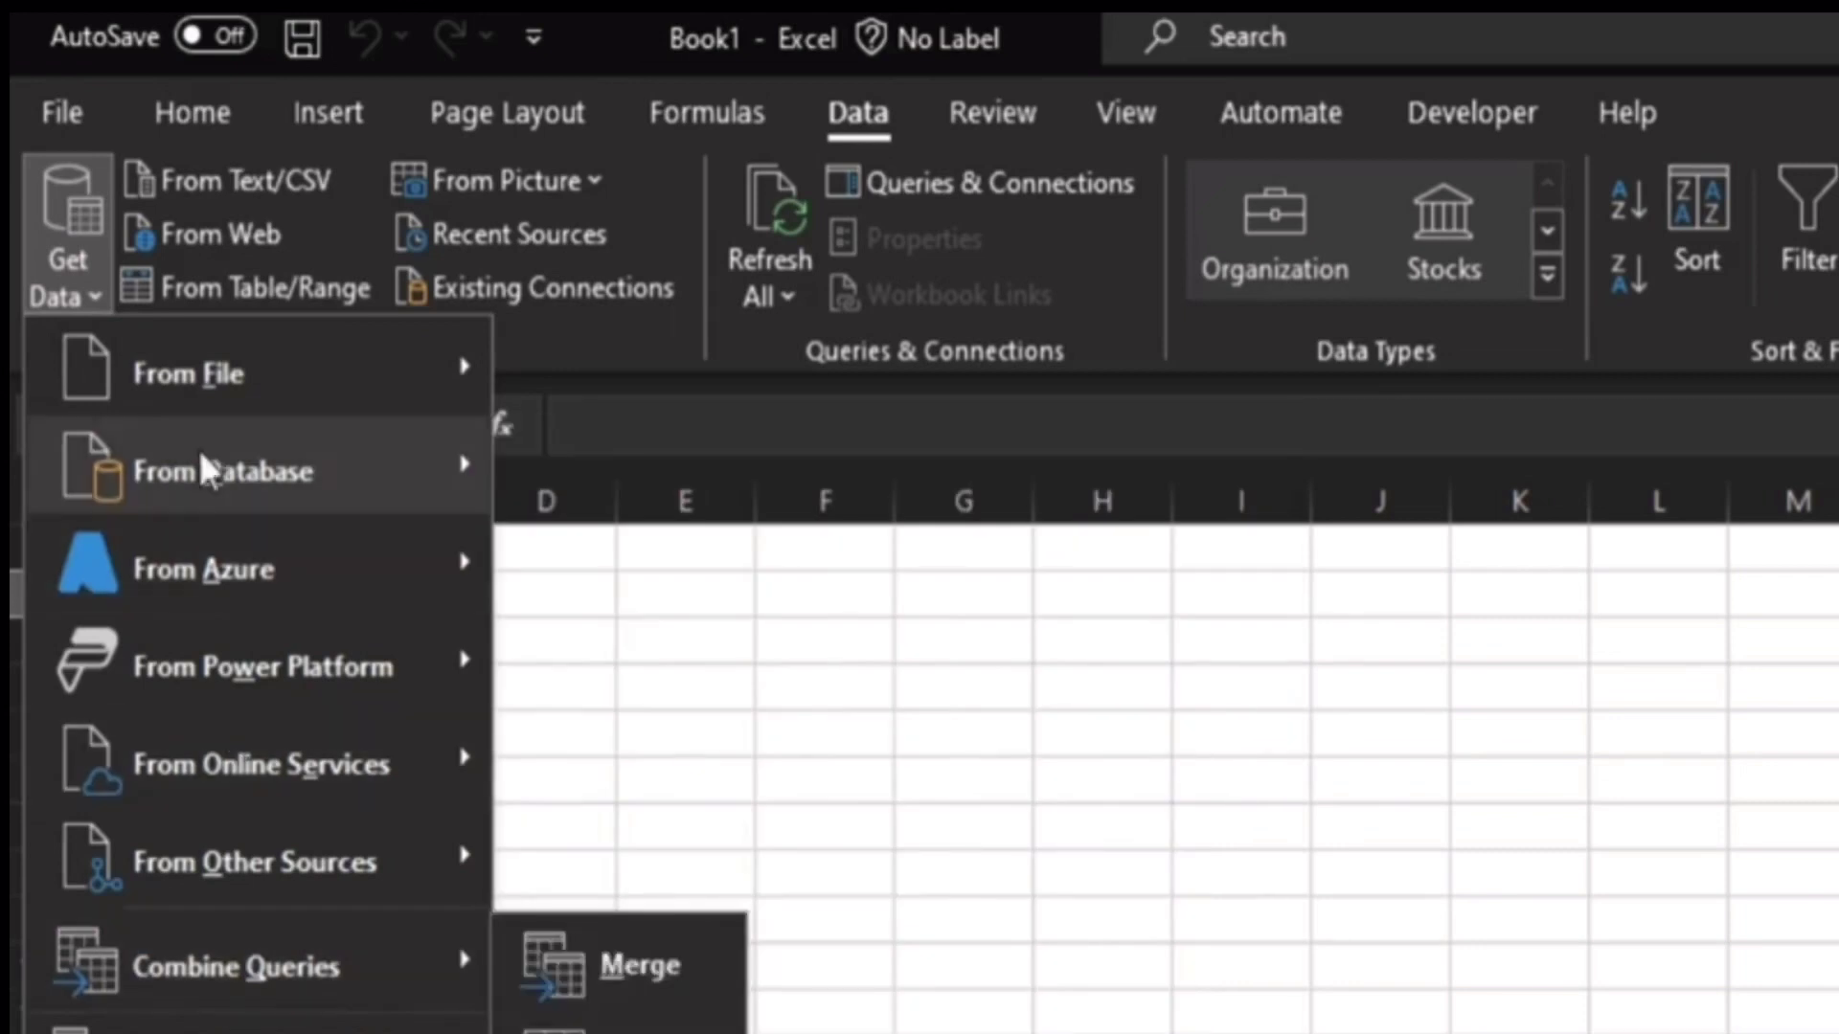
{"action": "mouse_move", "coordinate": [224, 396]}
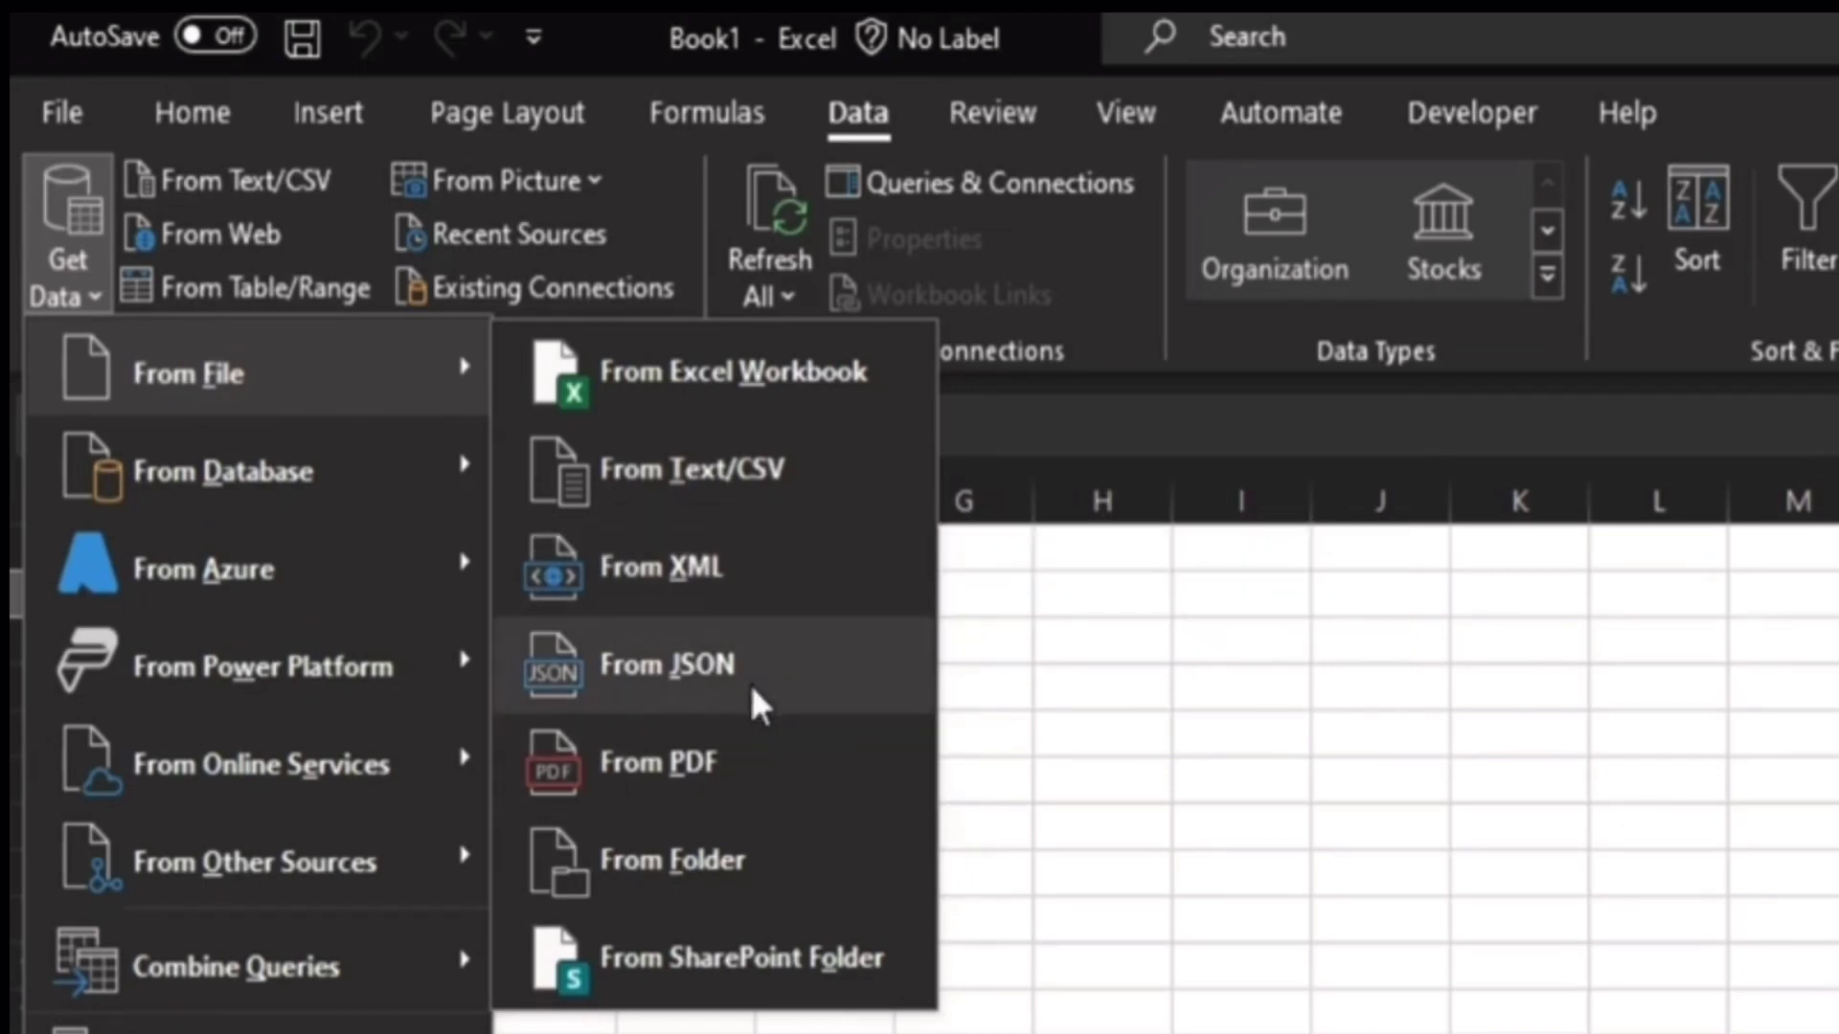
{"action": "left_click", "coordinate": [692, 762]}
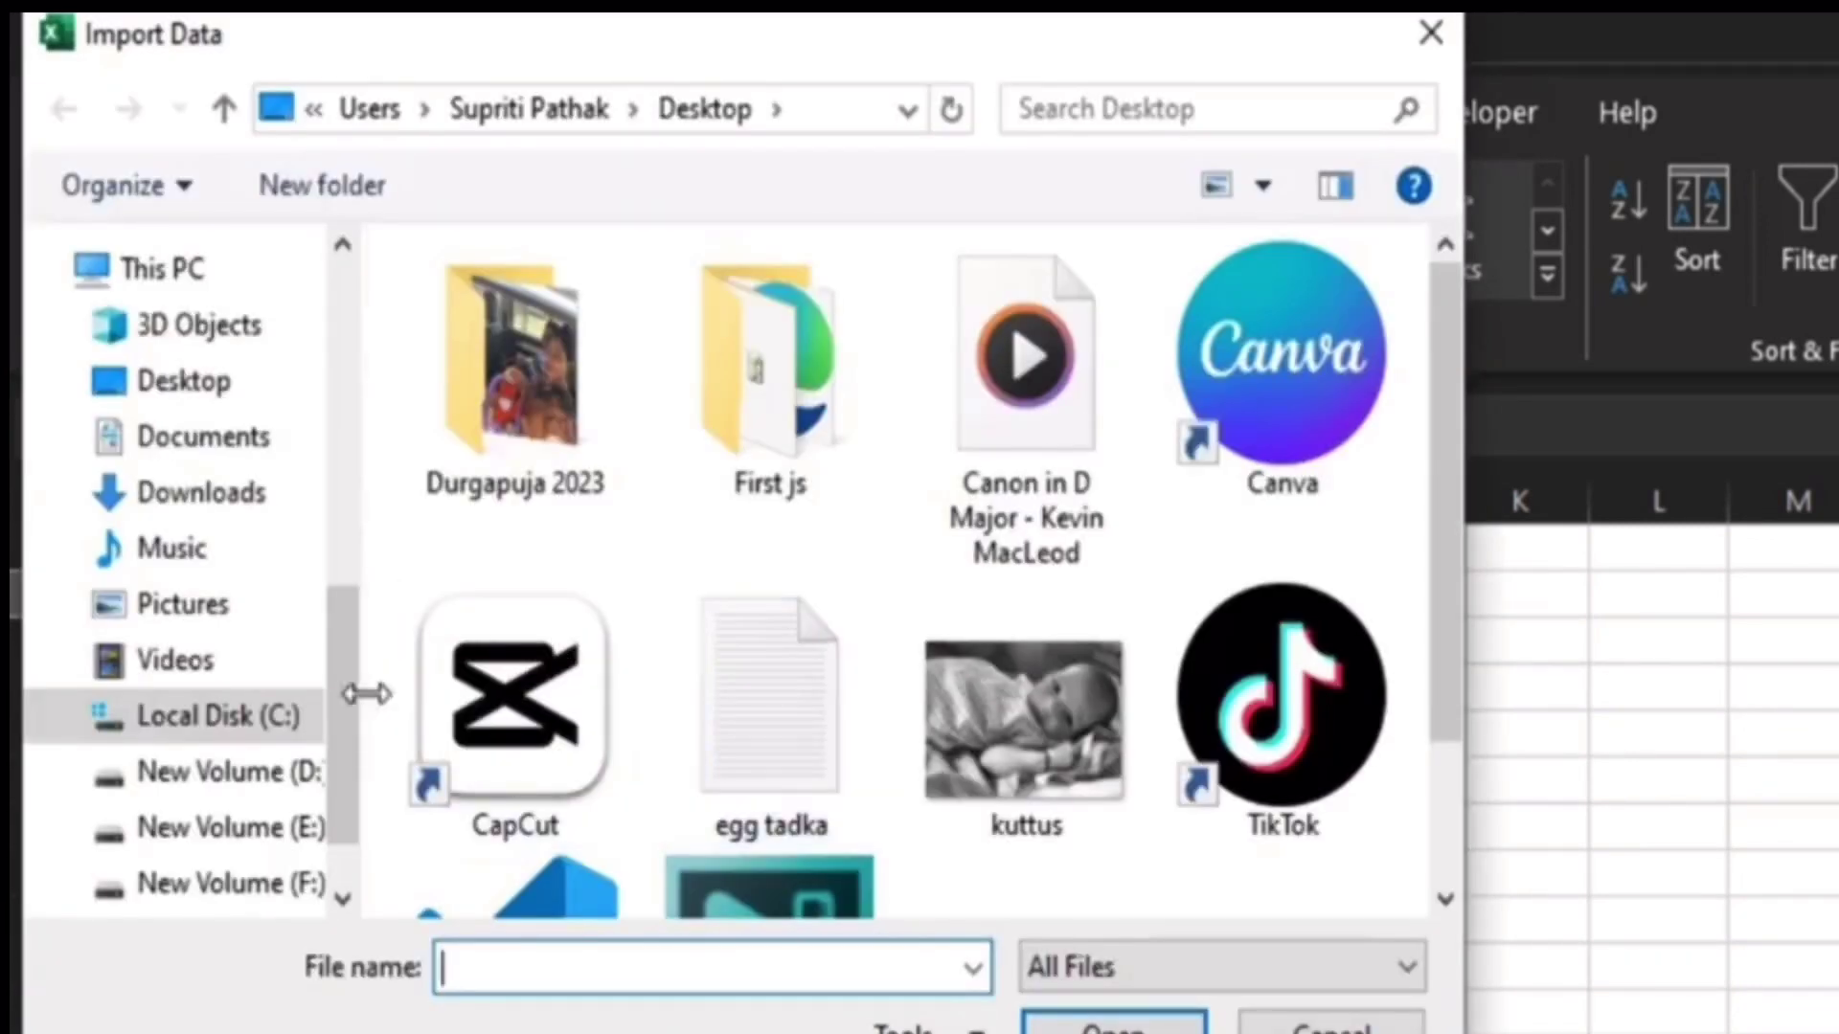
{"action": "left_click_drag", "start_coordinate": [355, 709], "coordinate": [344, 254]}
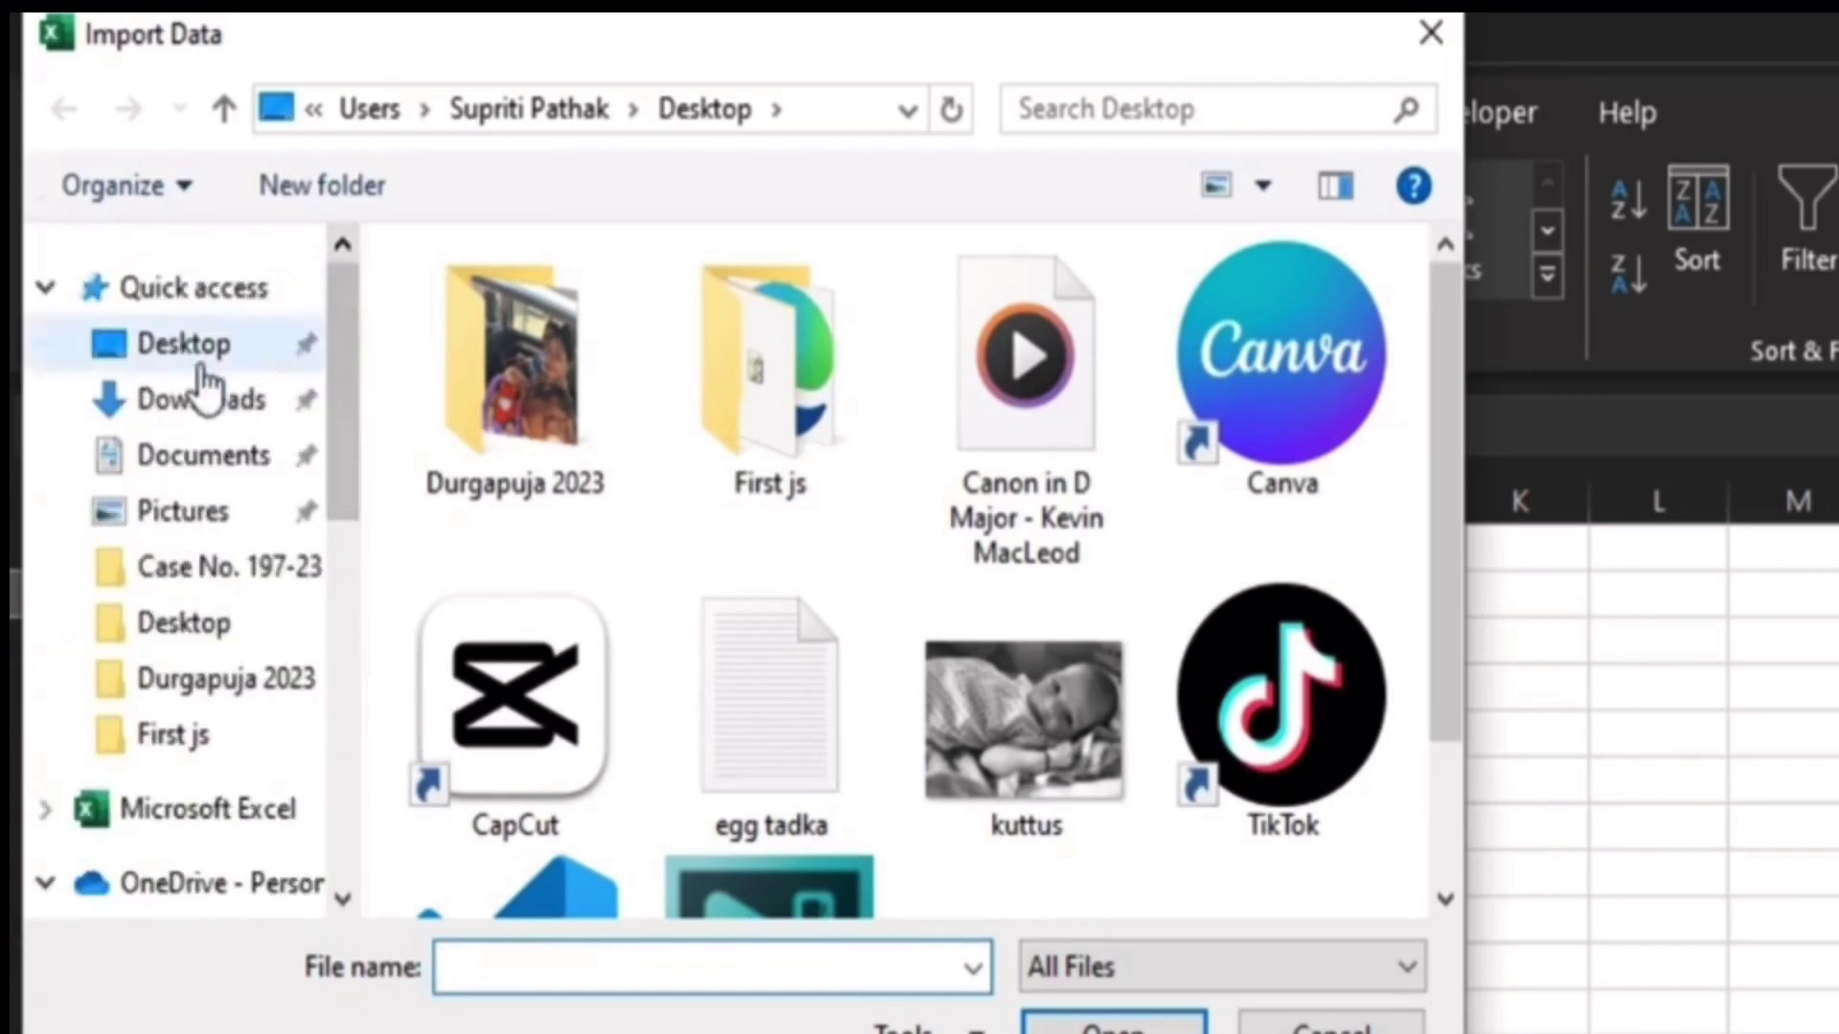
{"action": "left_click", "coordinate": [194, 419]}
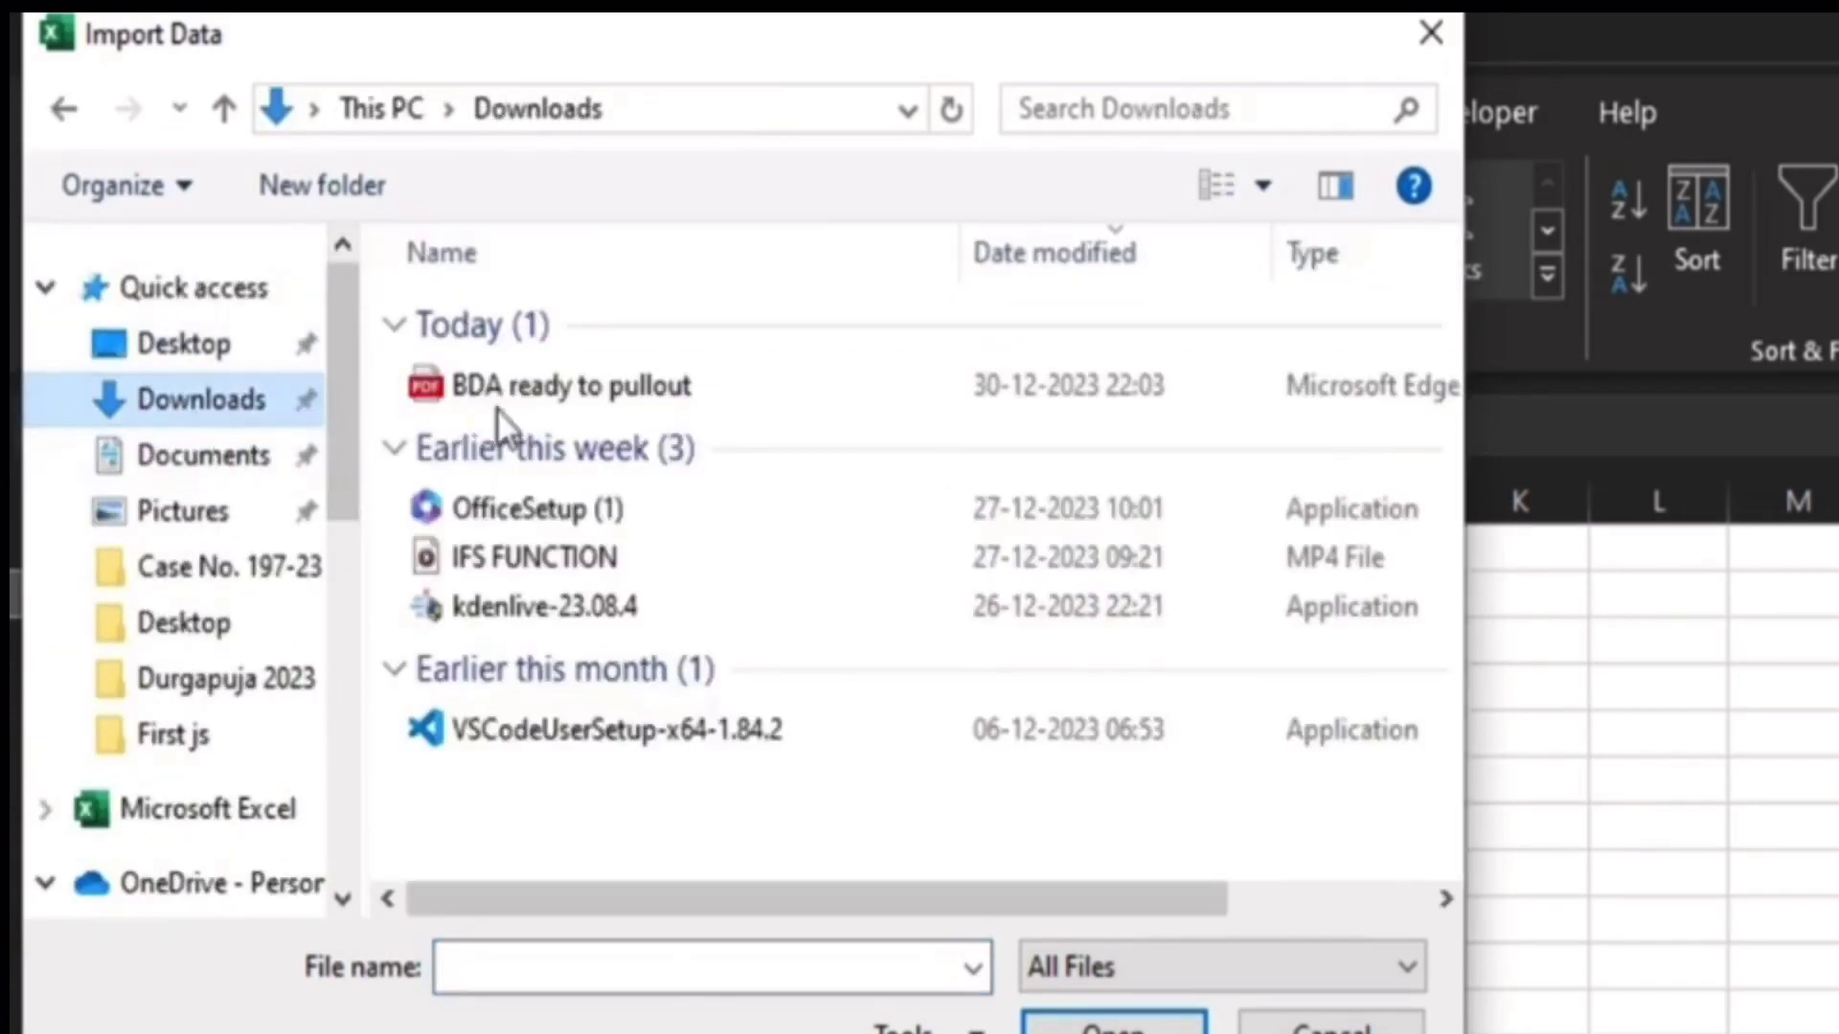
{"action": "left_click", "coordinate": [534, 387]}
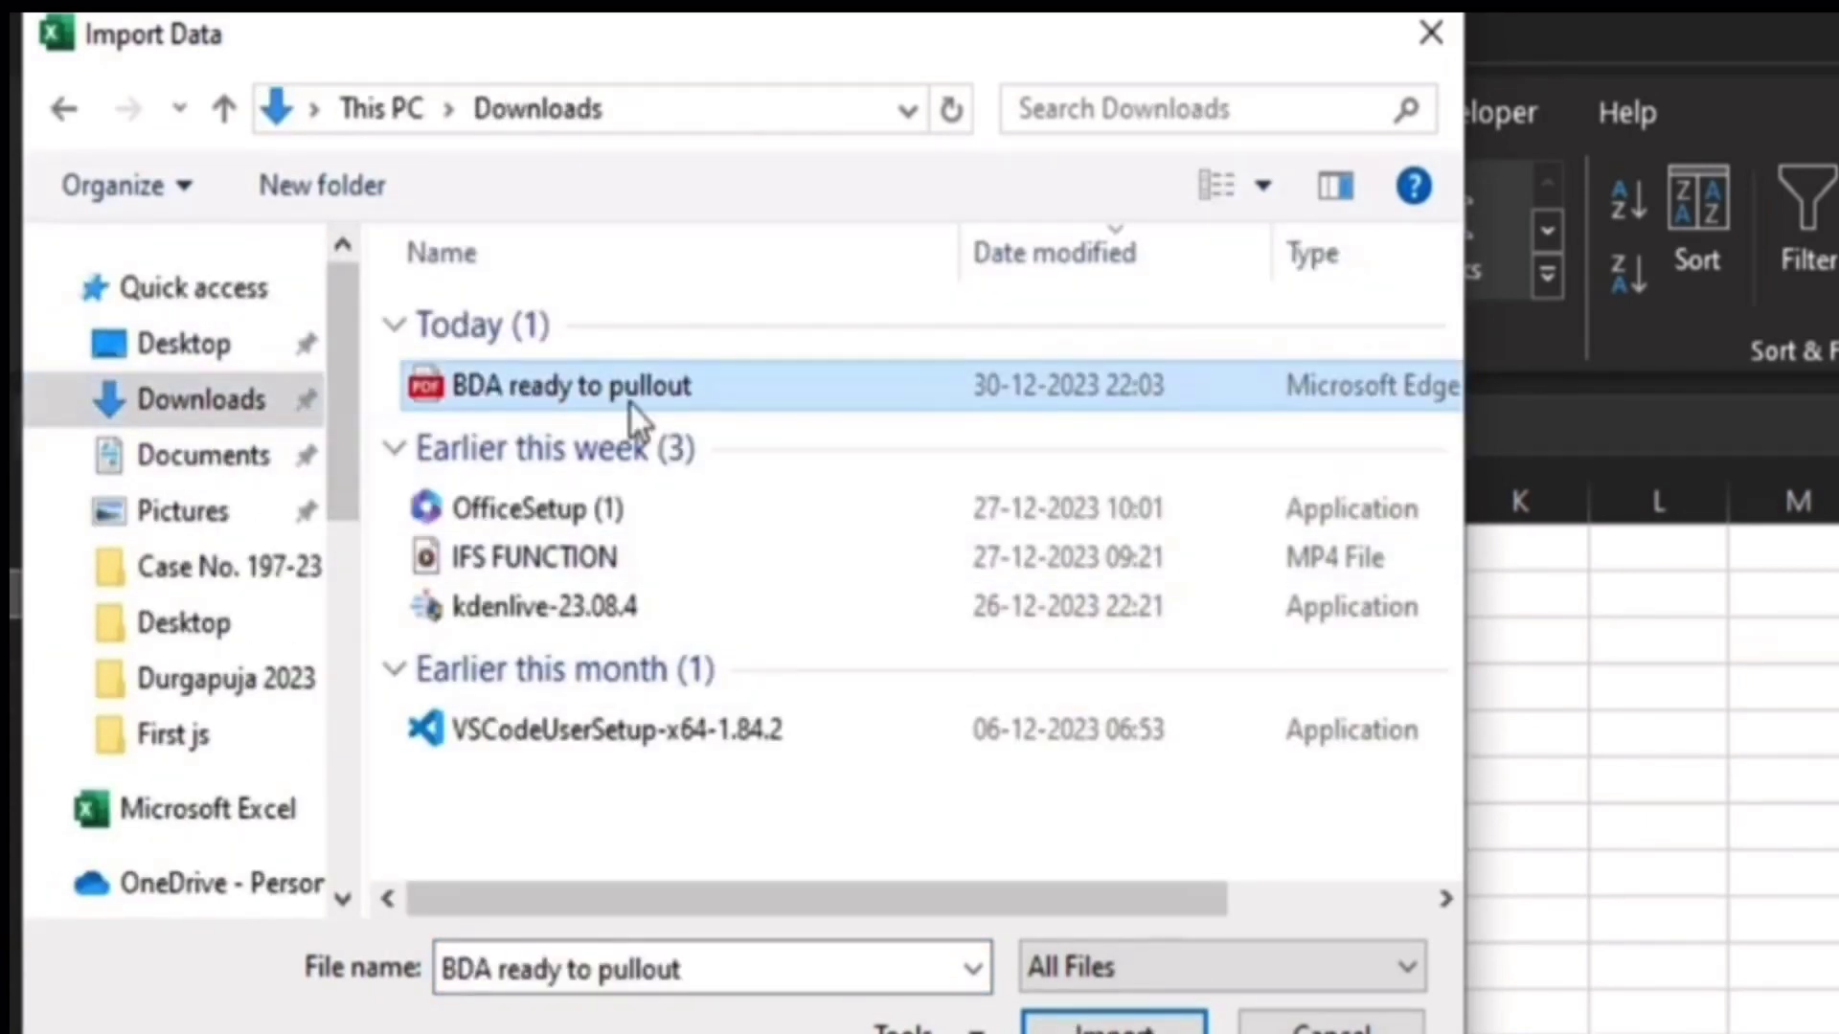
{"action": "key", "text": "Return"}
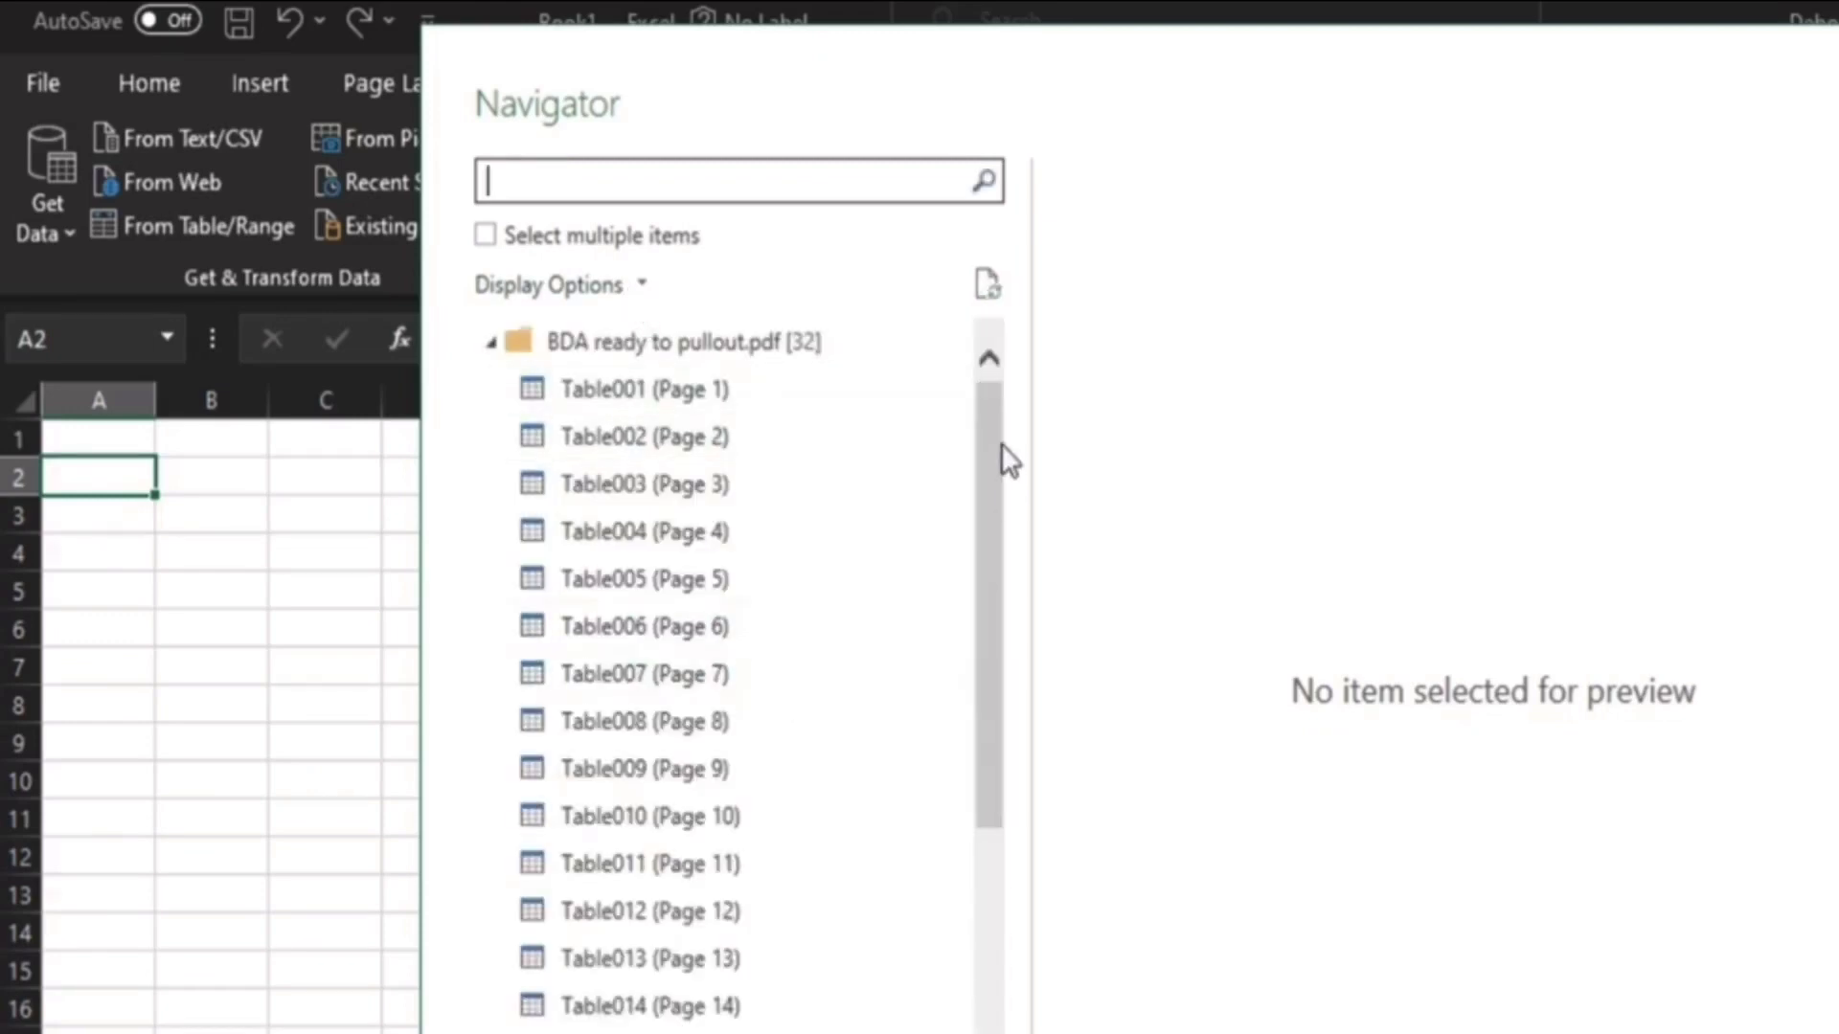
Step: Check the tables and pages found in the PDF and load Table001 (Page 1) into the workbook
{"action": "left_click_drag", "start_coordinate": [992, 496], "coordinate": [994, 994]}
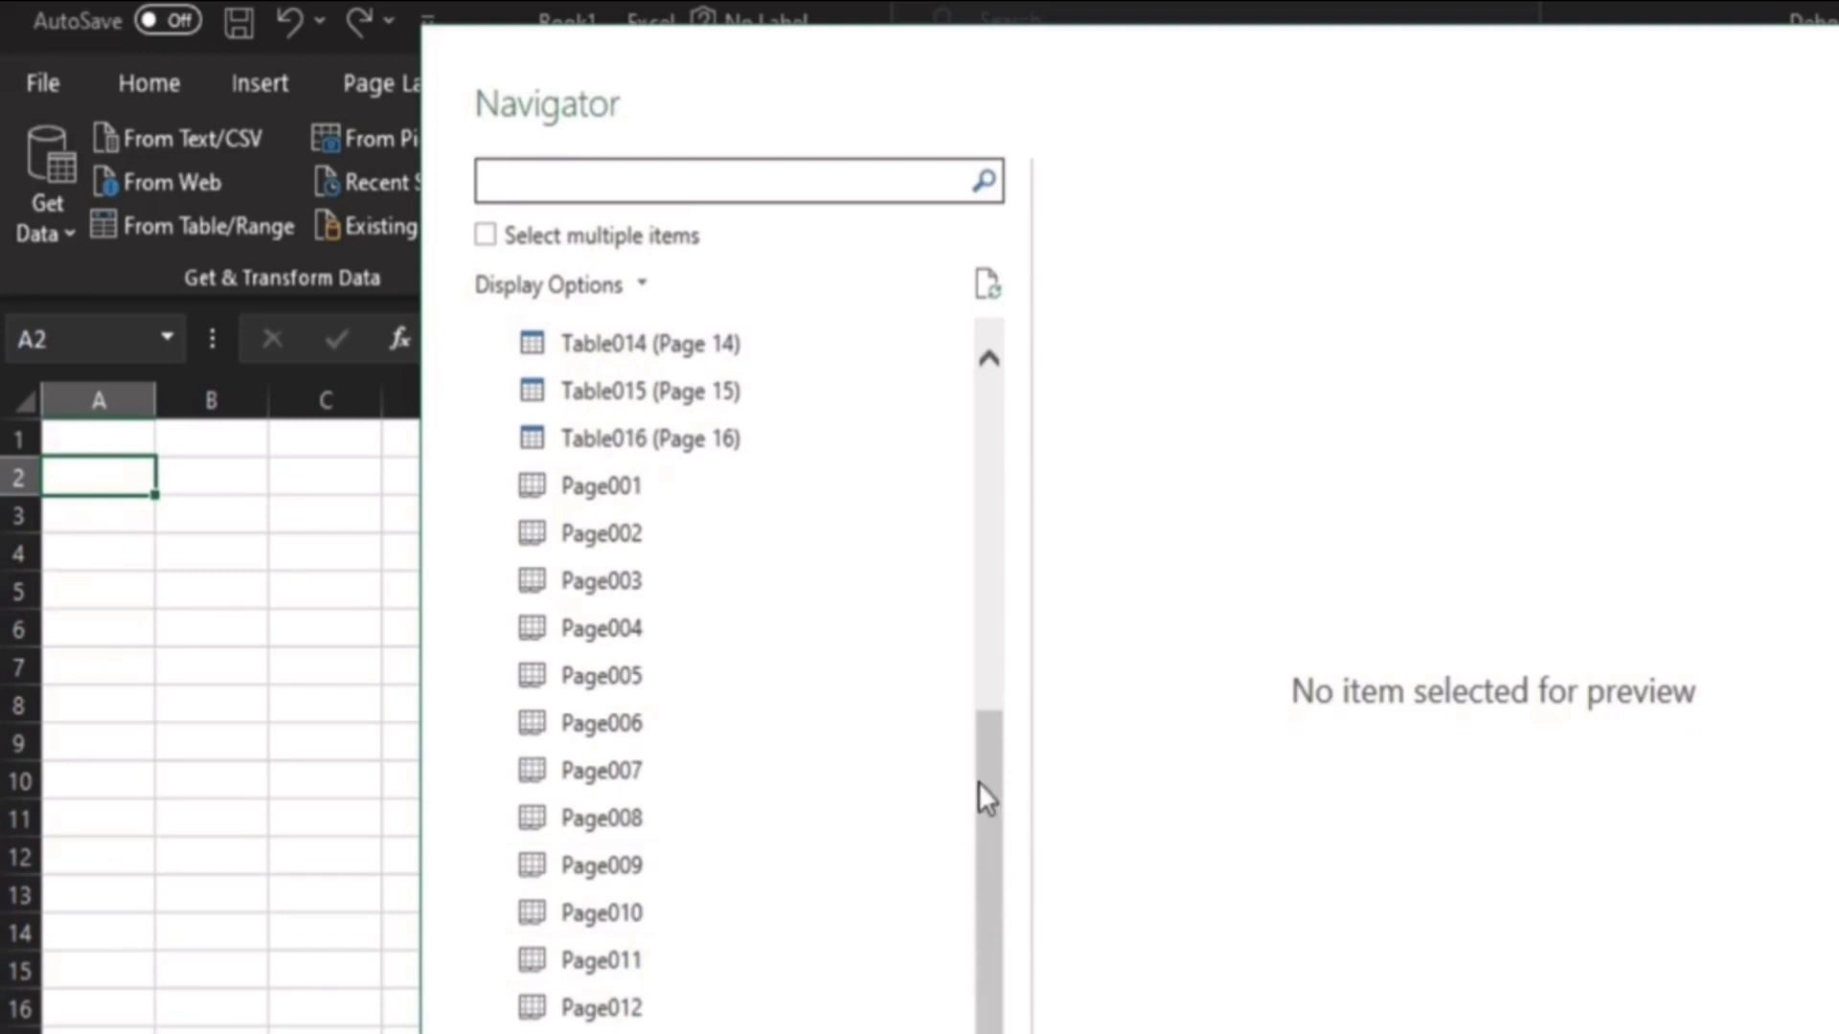
{"action": "left_click_drag", "start_coordinate": [980, 782], "coordinate": [1005, 434]}
{"action": "left_click", "coordinate": [588, 395]}
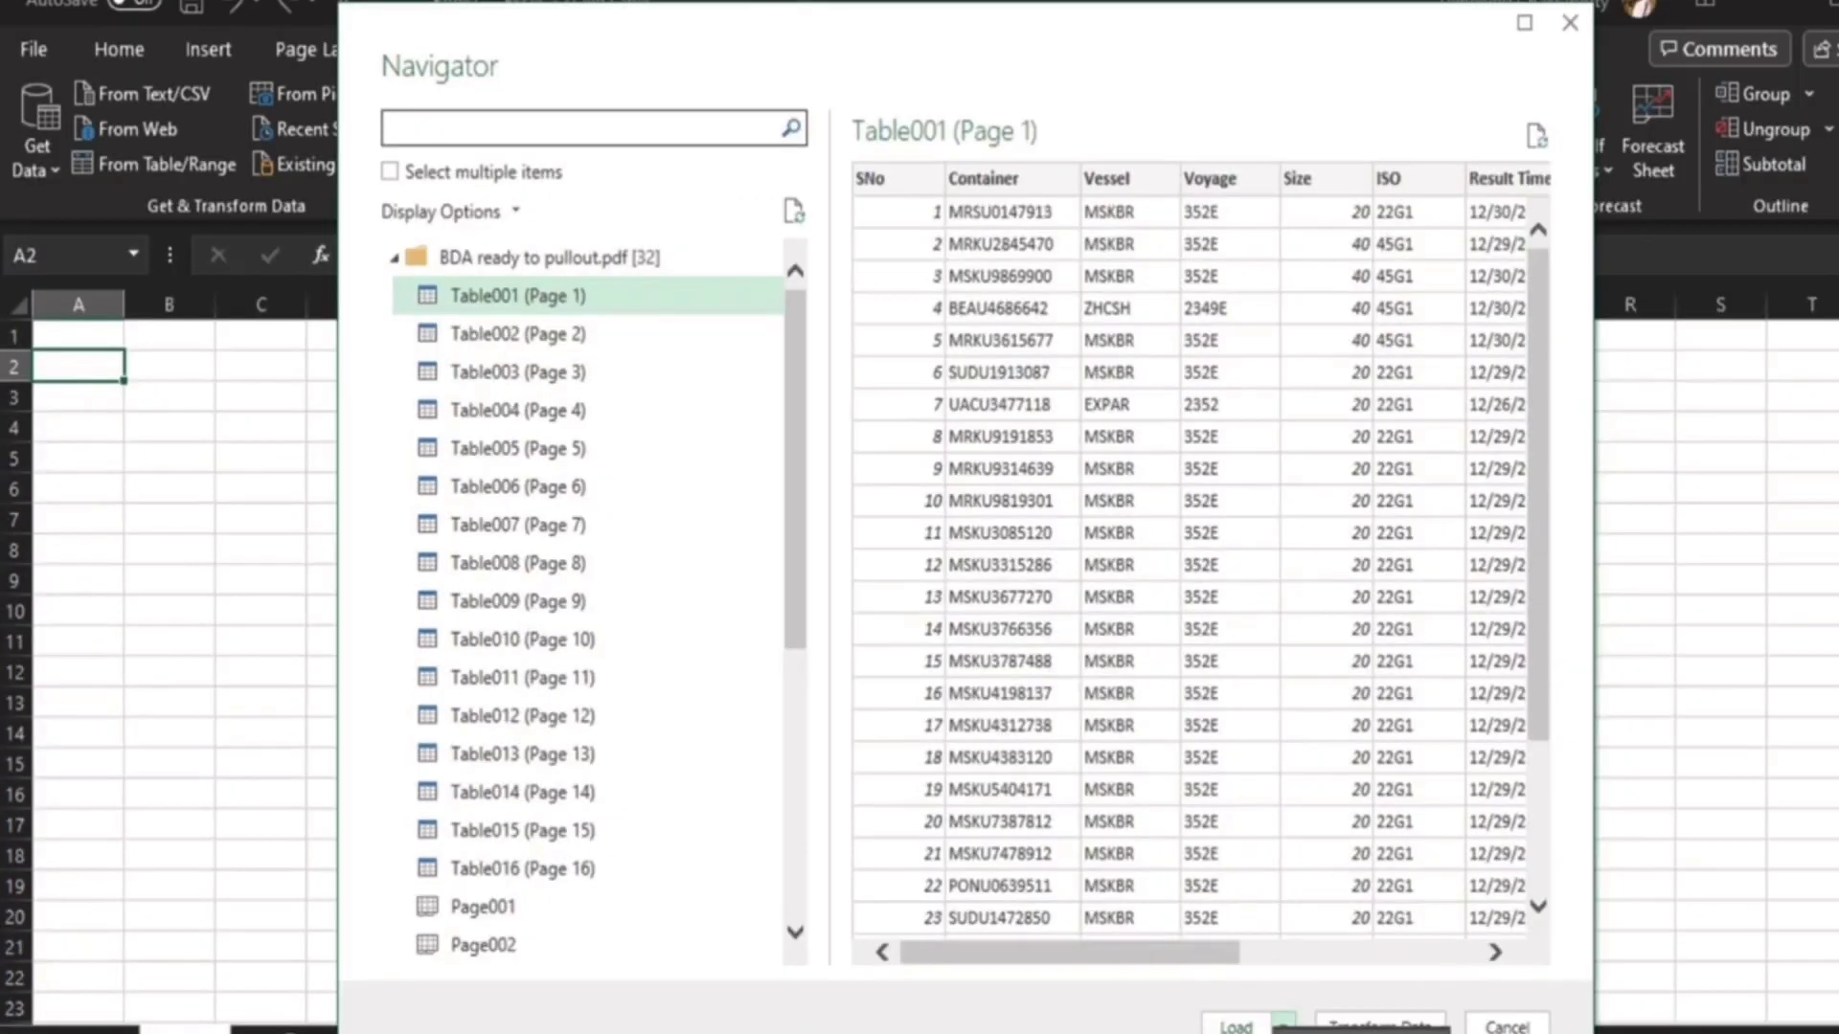
{"action": "scroll", "coordinate": [1300, 889], "scroll_direction": "down", "scroll_amount": 3}
{"action": "scroll", "coordinate": [1272, 871], "scroll_direction": "up", "scroll_amount": 3}
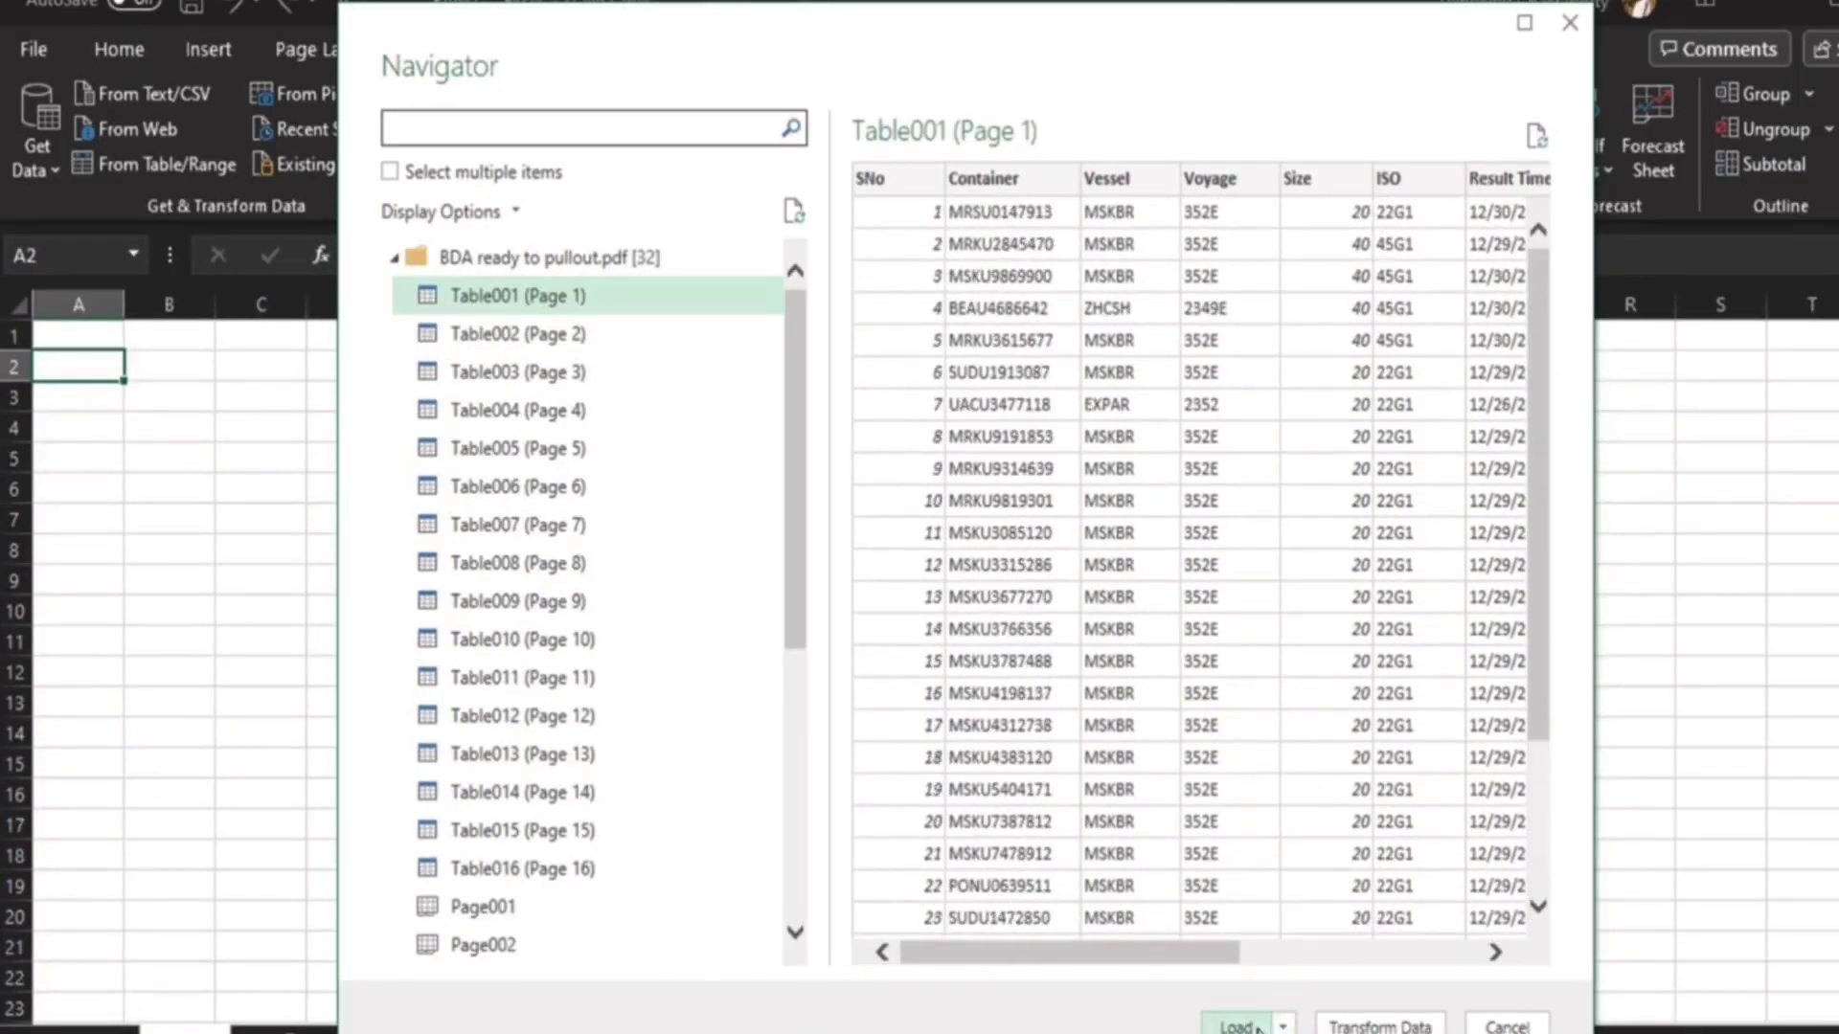
{"action": "left_click", "coordinate": [1256, 1026]}
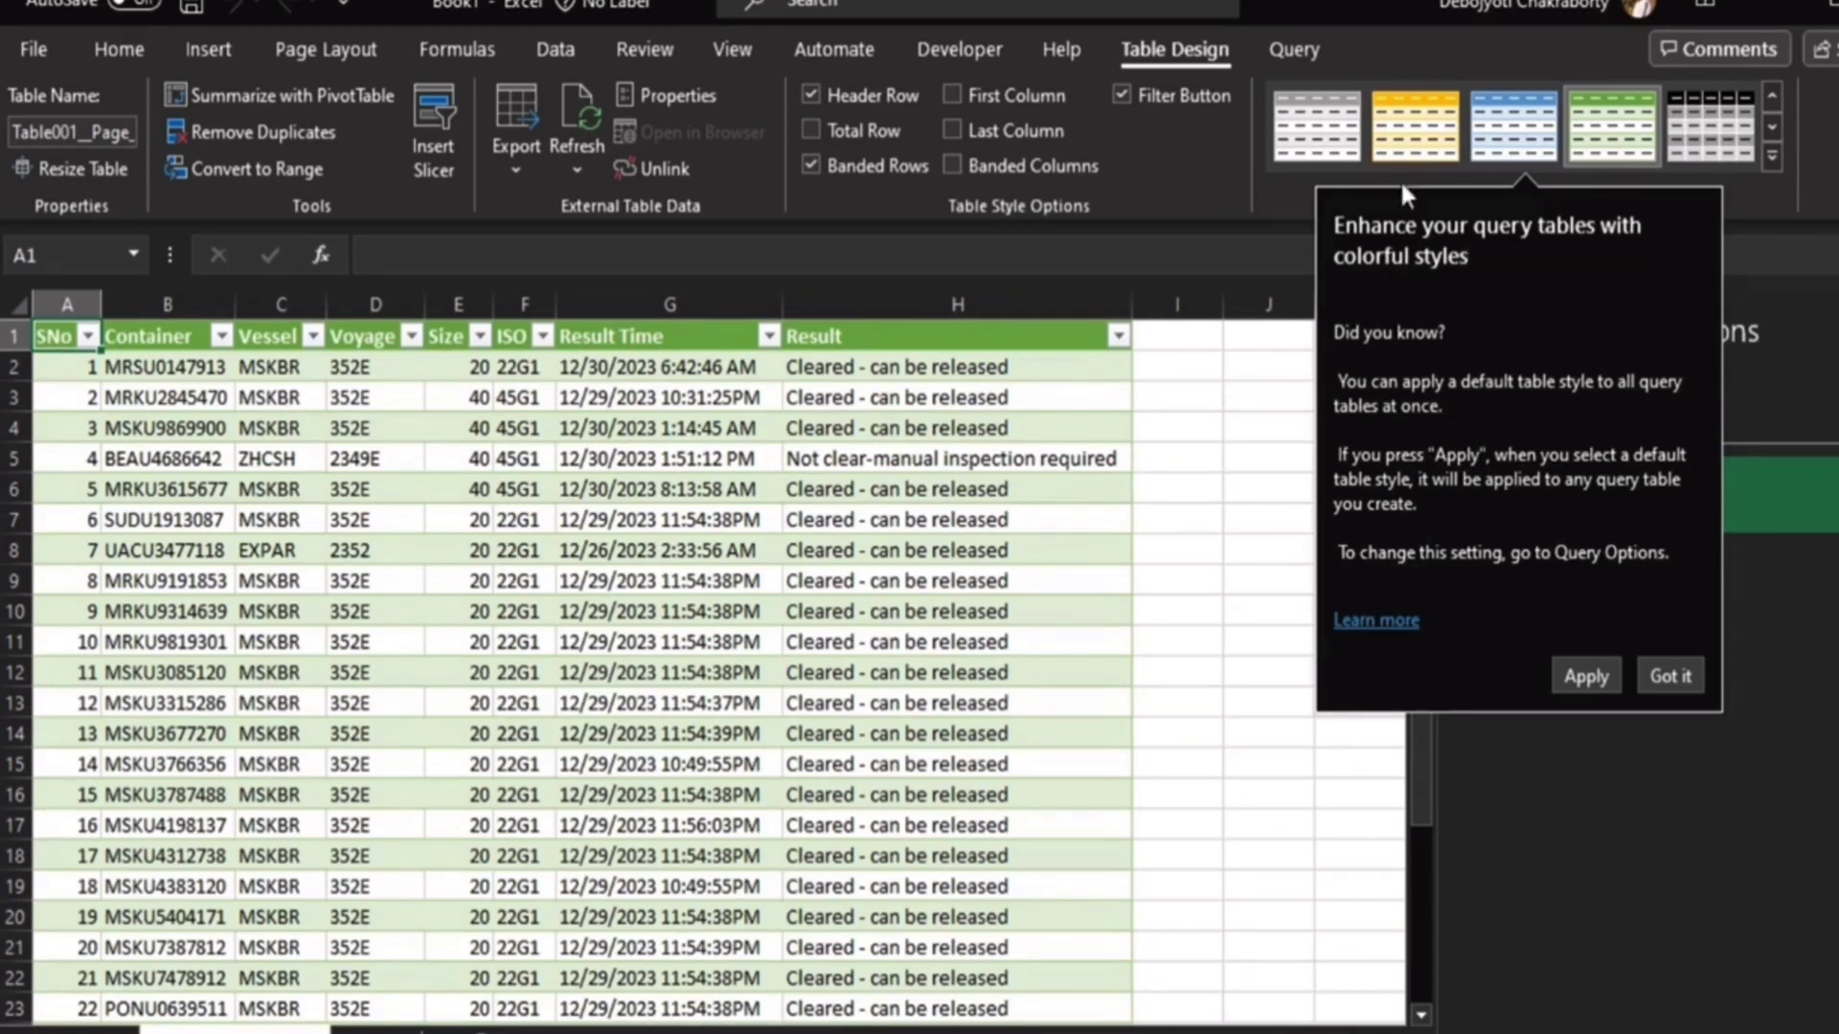
Step: Apply the blue banded table style to the imported container table and check its rows
{"action": "left_click", "coordinate": [1617, 135]}
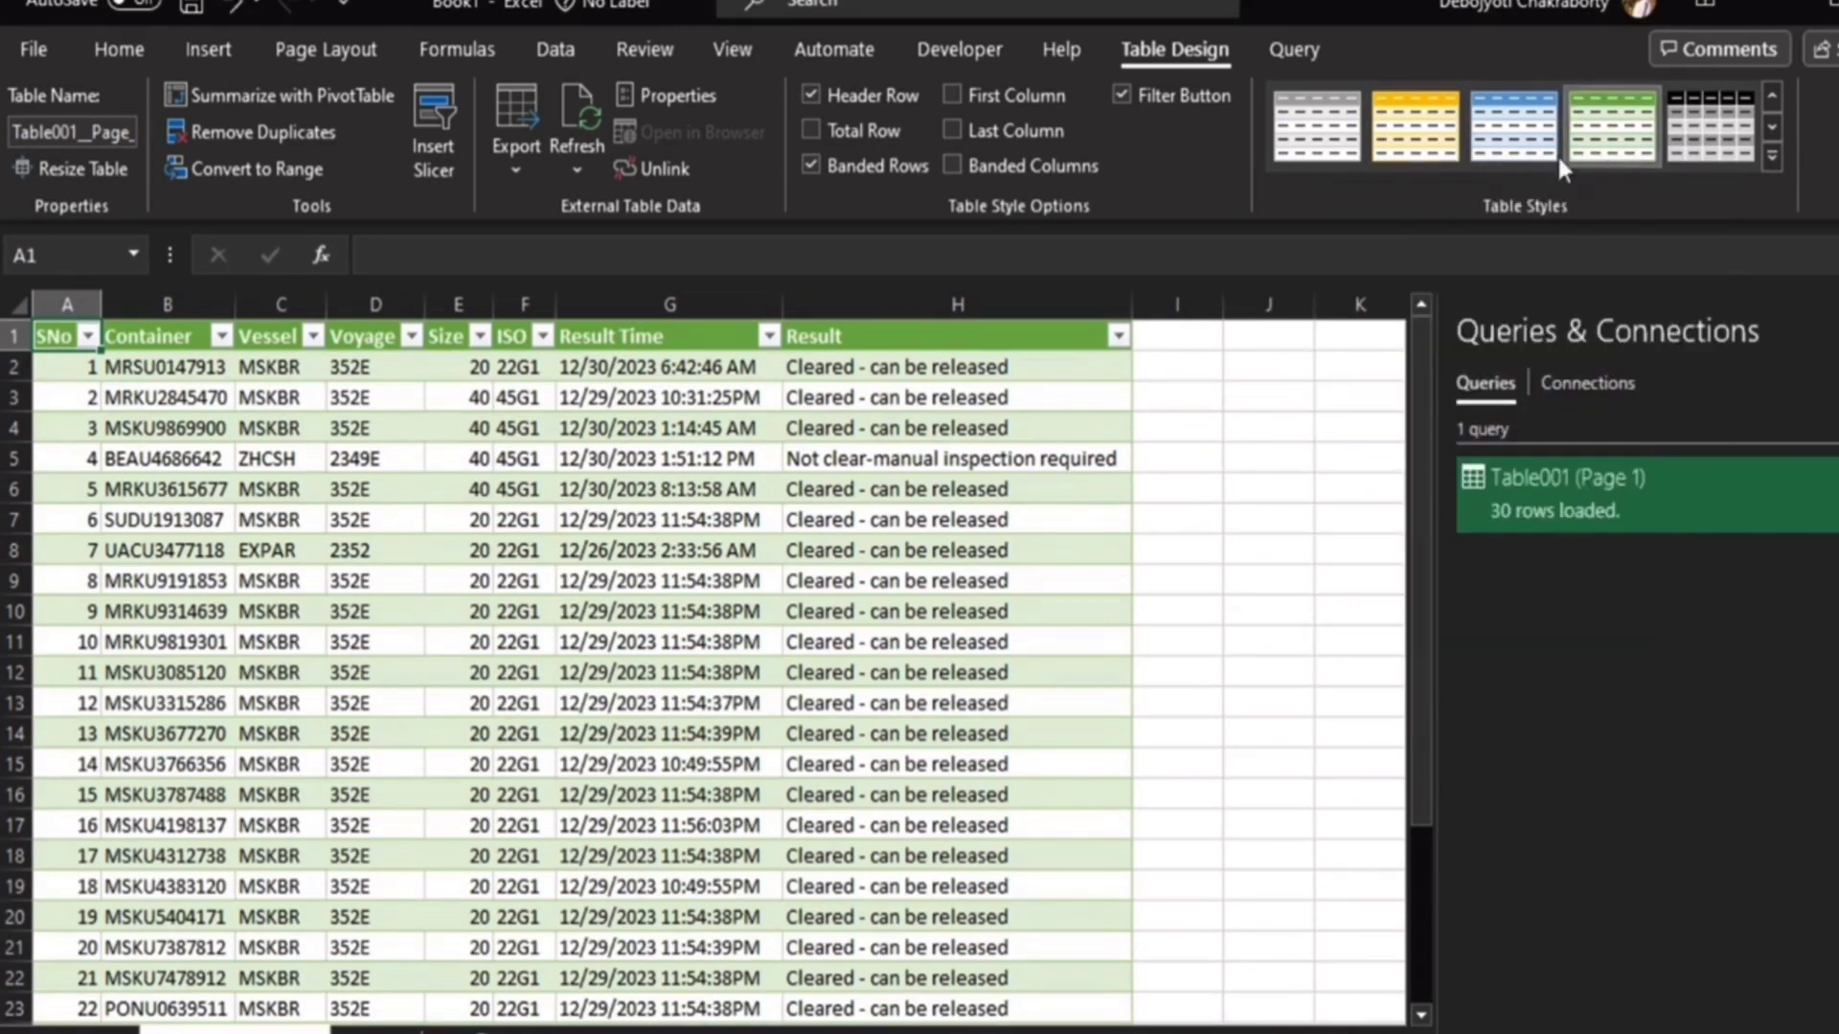
{"action": "left_click", "coordinate": [1507, 131]}
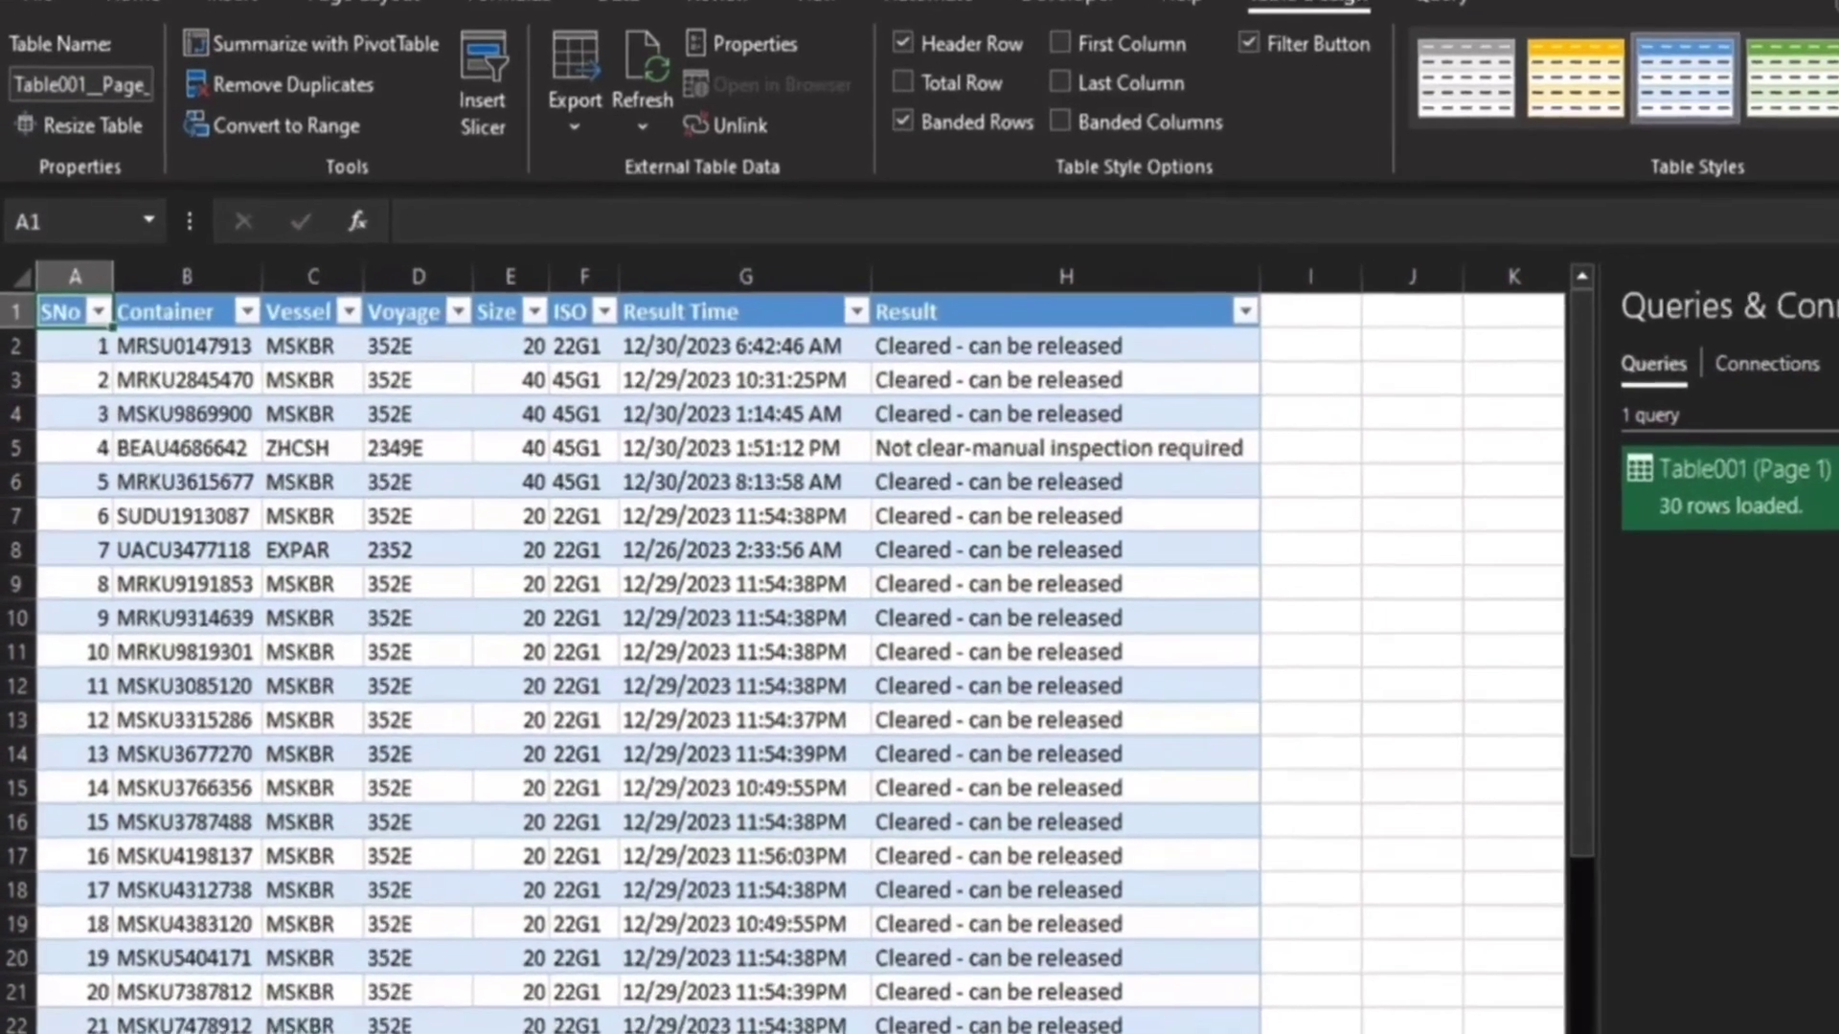
{"action": "scroll", "coordinate": [1423, 532], "scroll_direction": "down", "scroll_amount": 6}
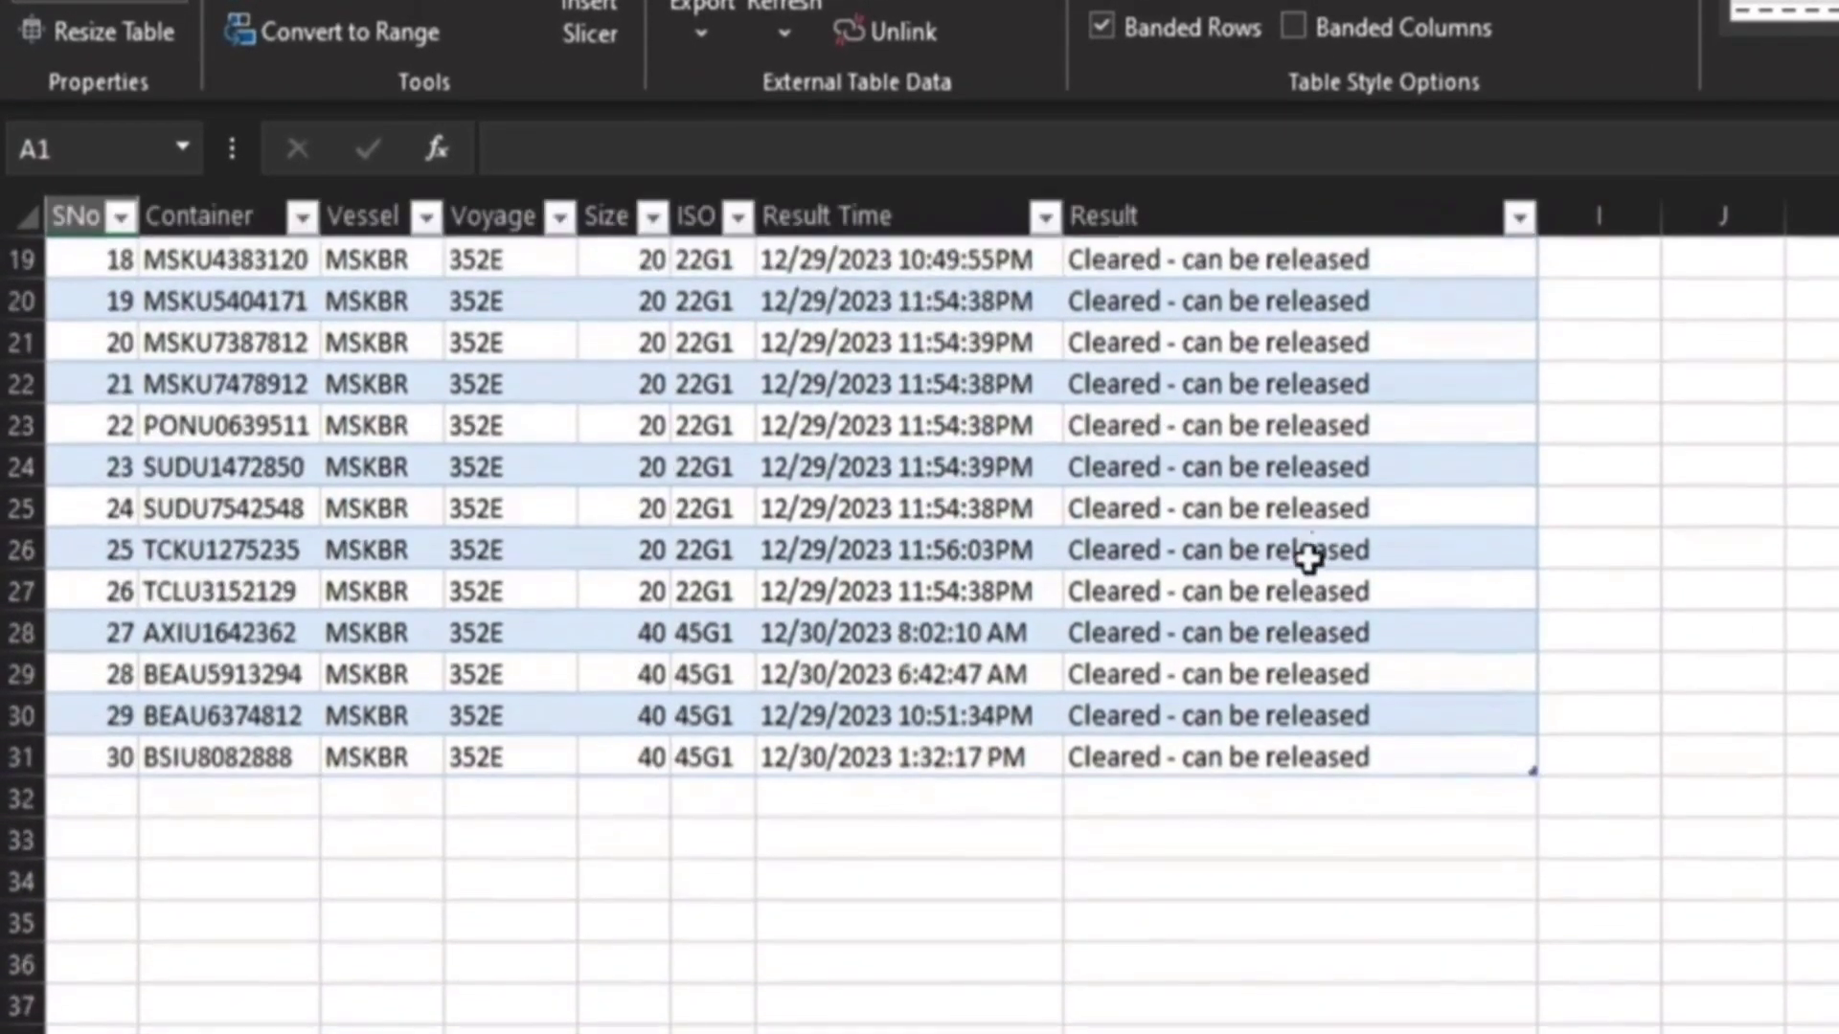
{"action": "scroll", "coordinate": [1257, 689], "scroll_direction": "up", "scroll_amount": 6}
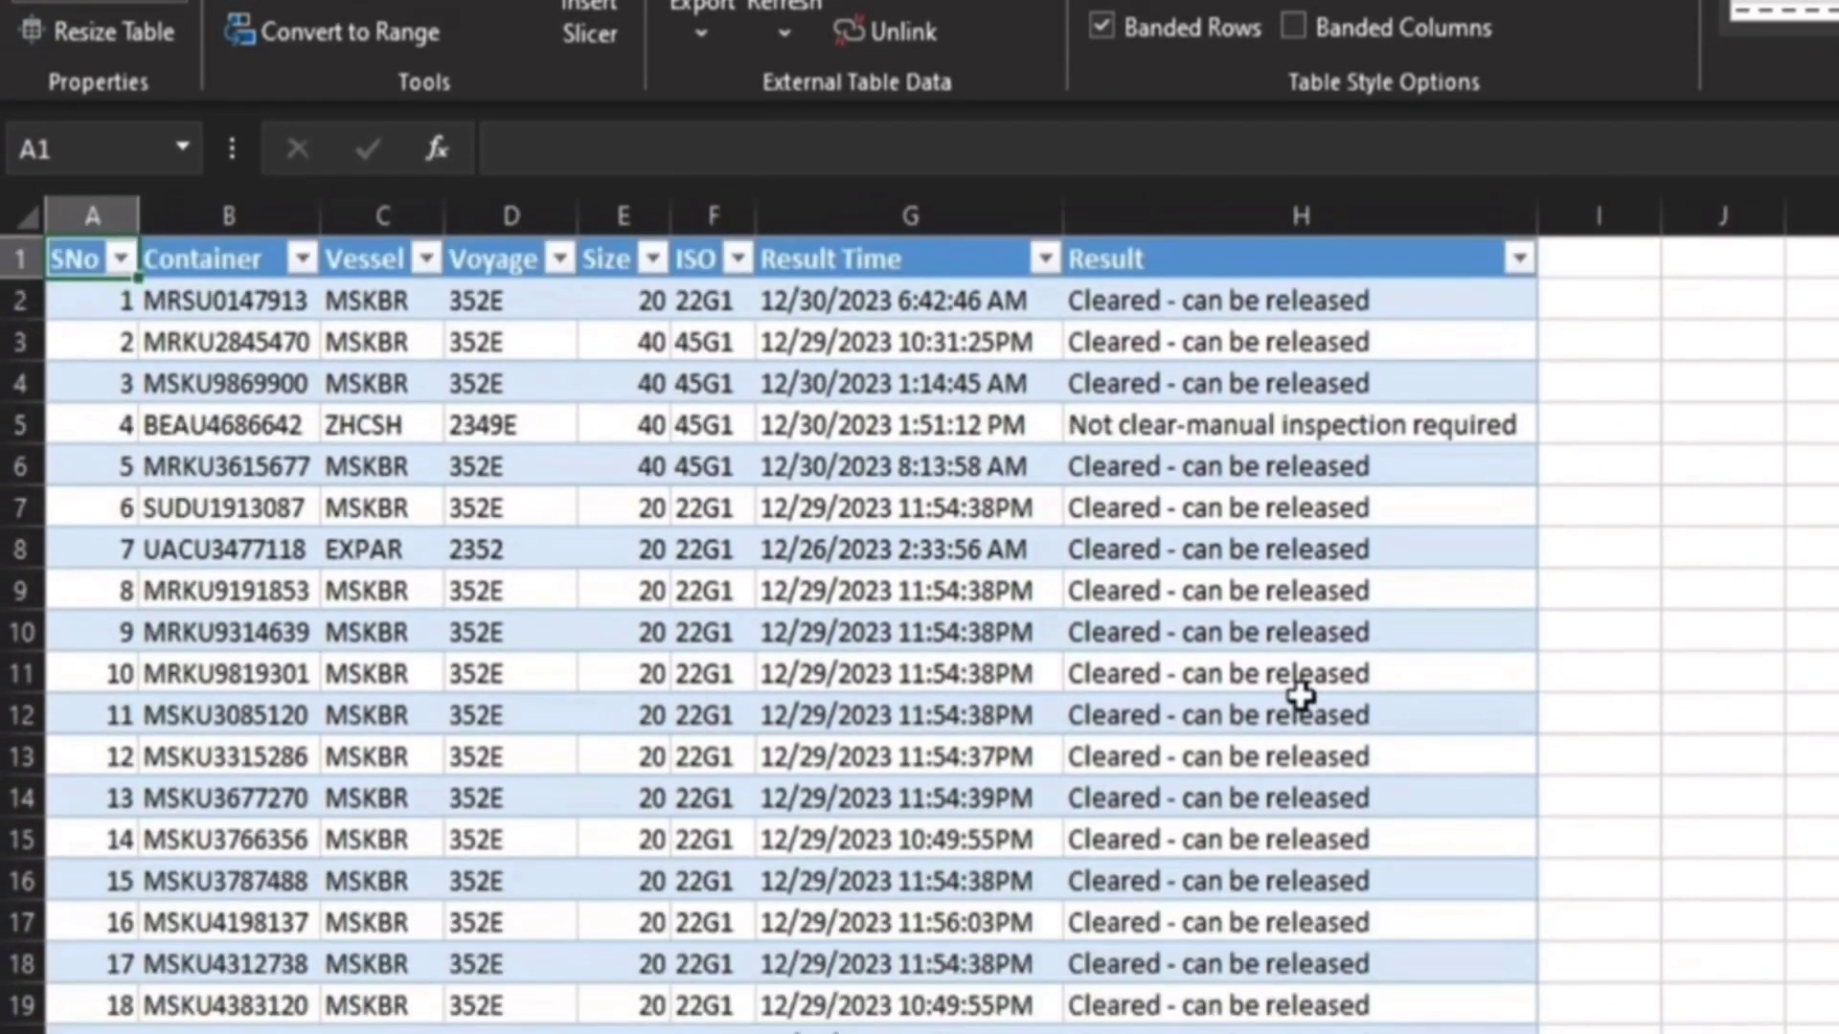
Step: Centre the contents of all the table's cells horizontally
{"action": "key", "text": "ctrl+a"}
{"action": "scroll", "coordinate": [1245, 694], "scroll_direction": "down", "scroll_amount": 3}
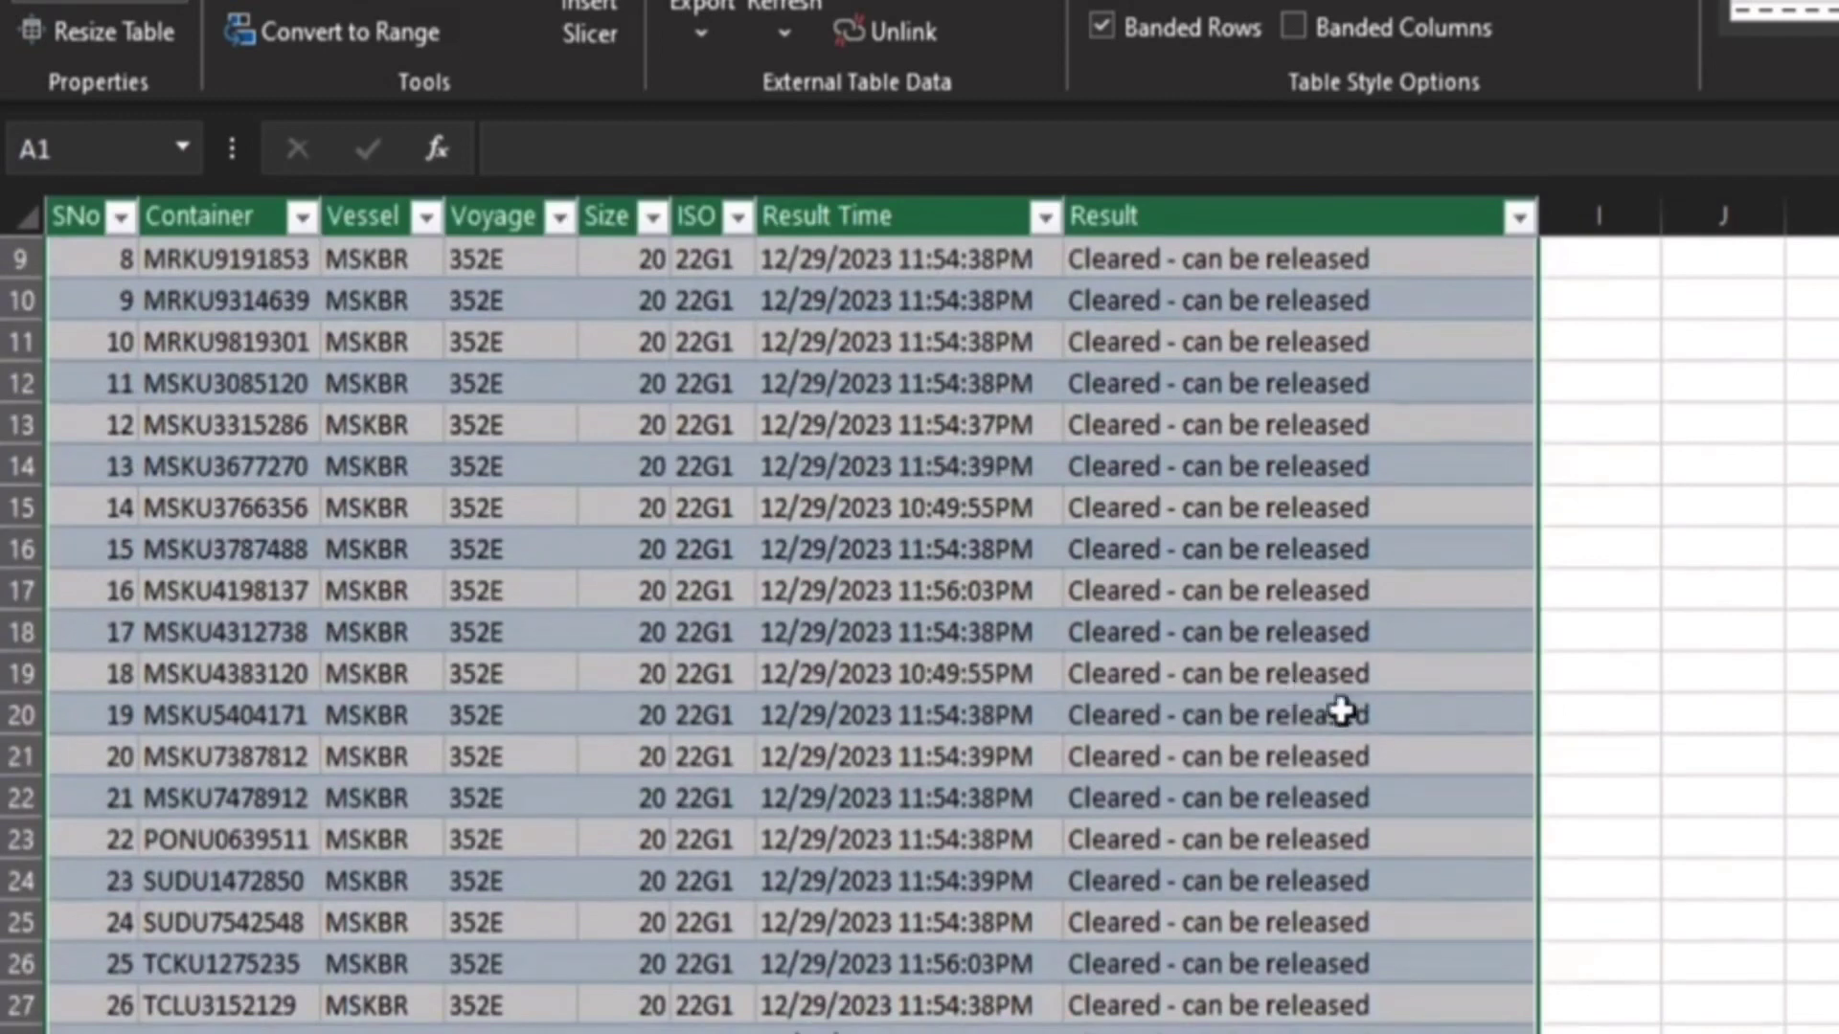
{"action": "left_click", "coordinate": [533, 5]}
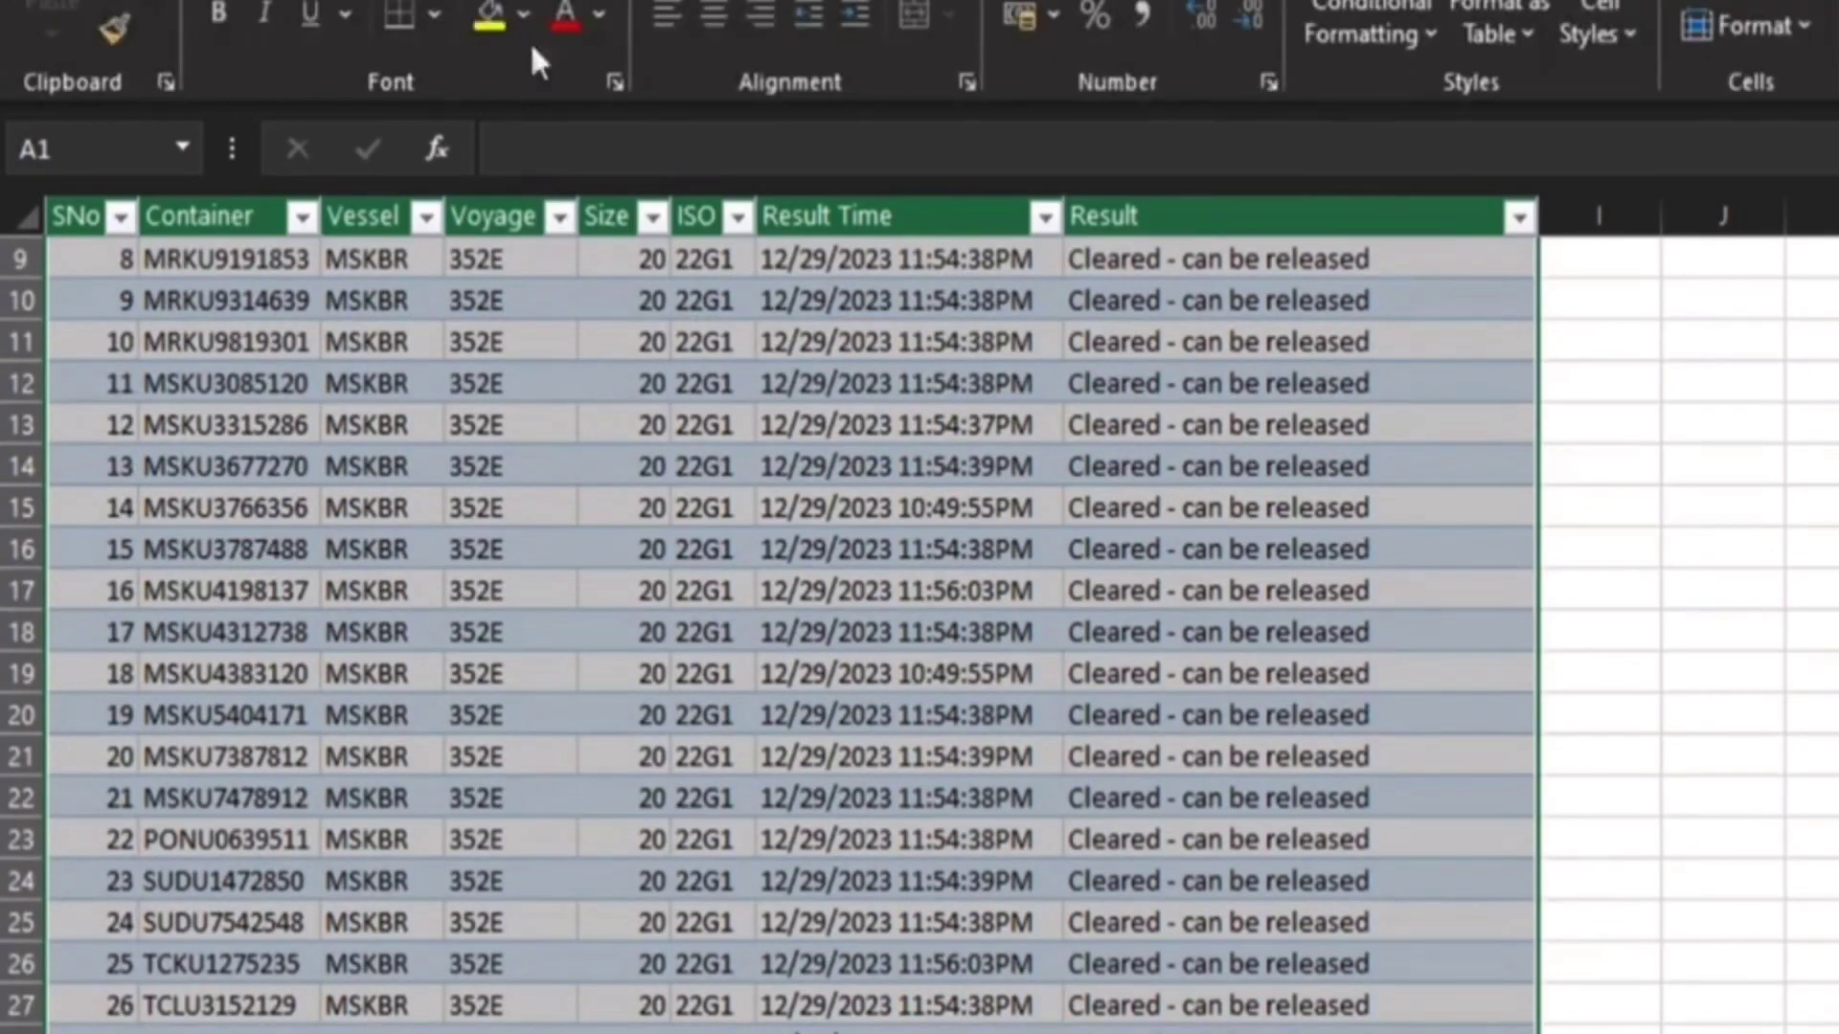
{"action": "left_click", "coordinate": [713, 15]}
{"action": "scroll", "coordinate": [862, 479], "scroll_direction": "up", "scroll_amount": 3}
Step: Autofit the widths of the ISO and Size columns to their contents
{"action": "left_click", "coordinate": [829, 369]}
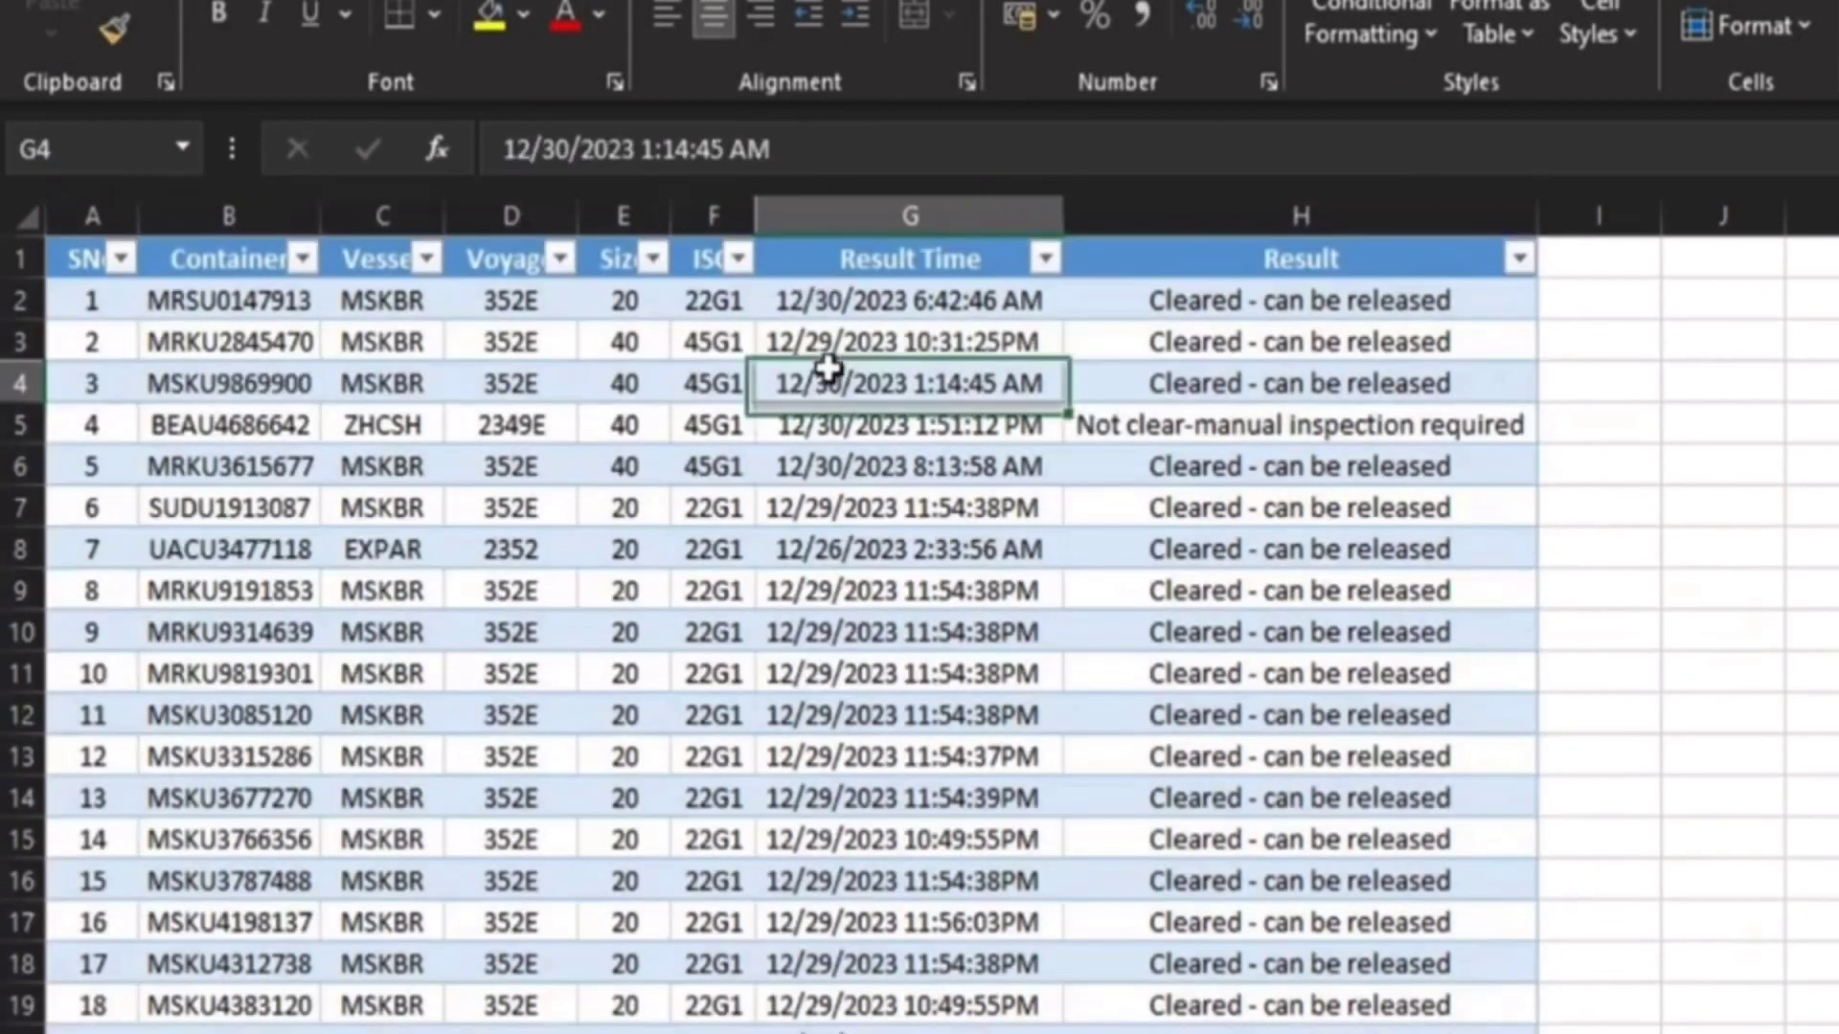
{"action": "double_click", "coordinate": [766, 211]}
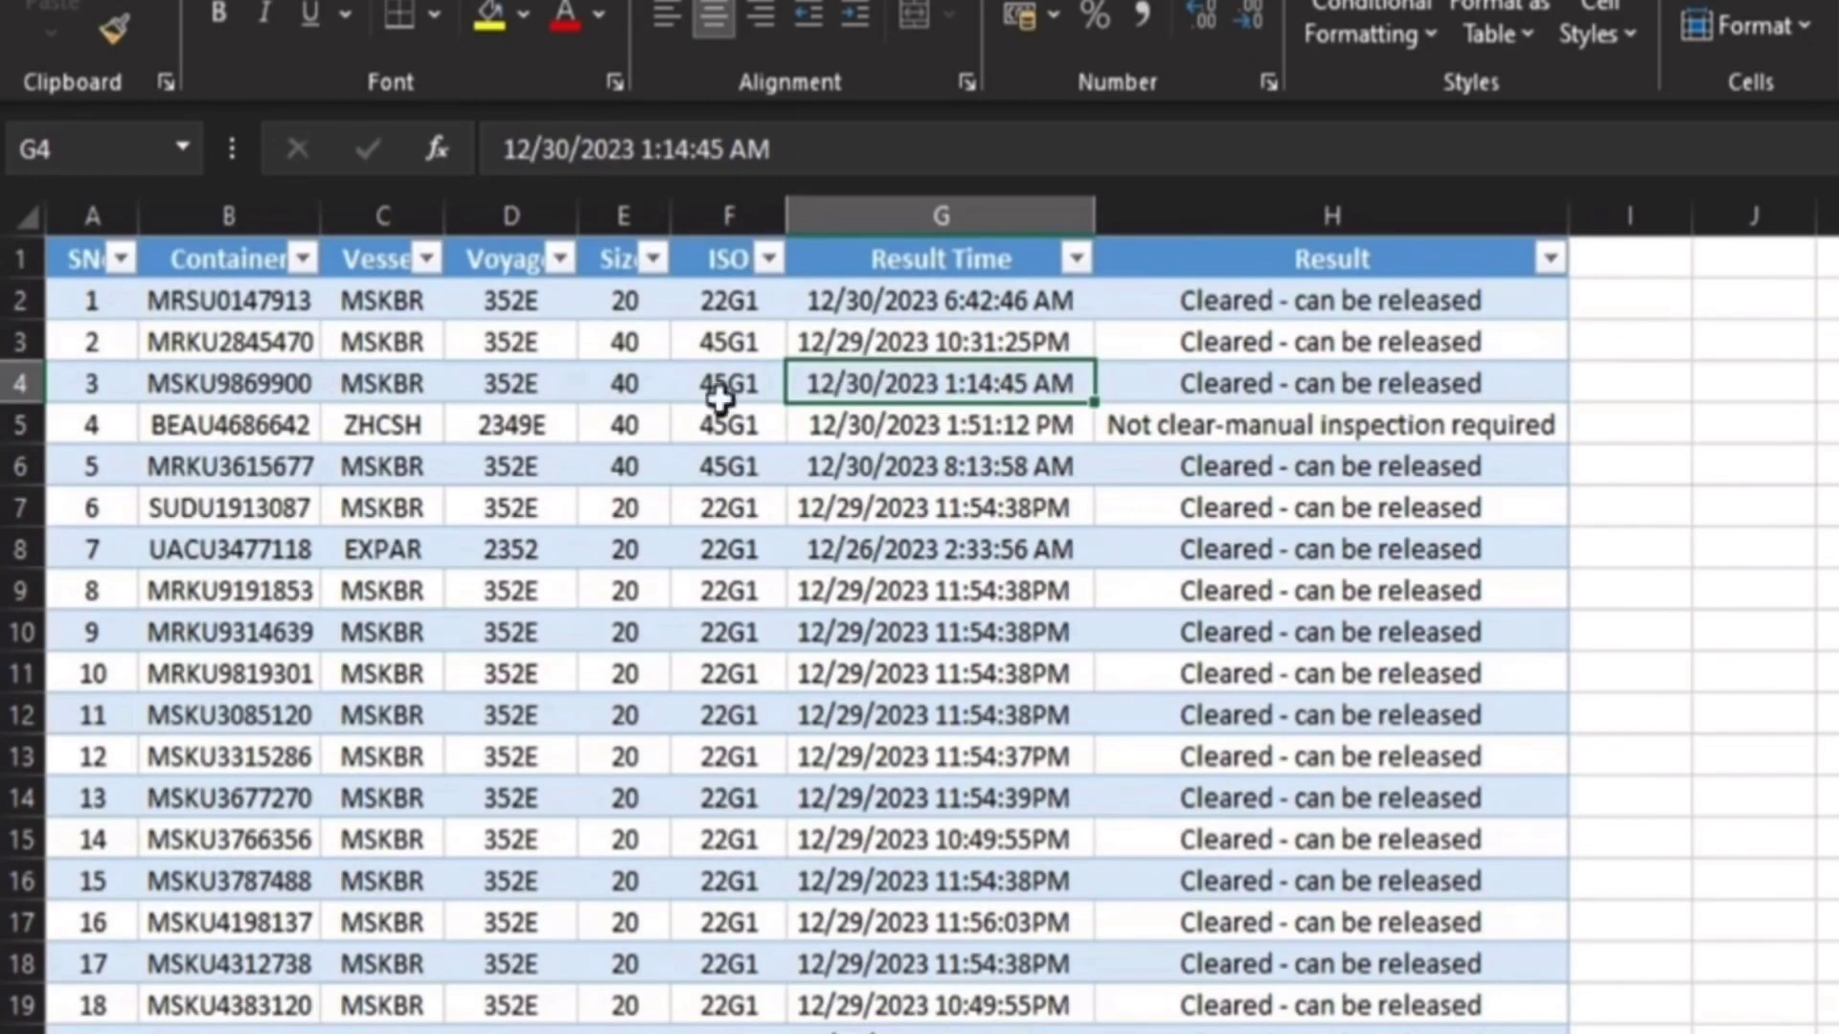
{"action": "double_click", "coordinate": [673, 212]}
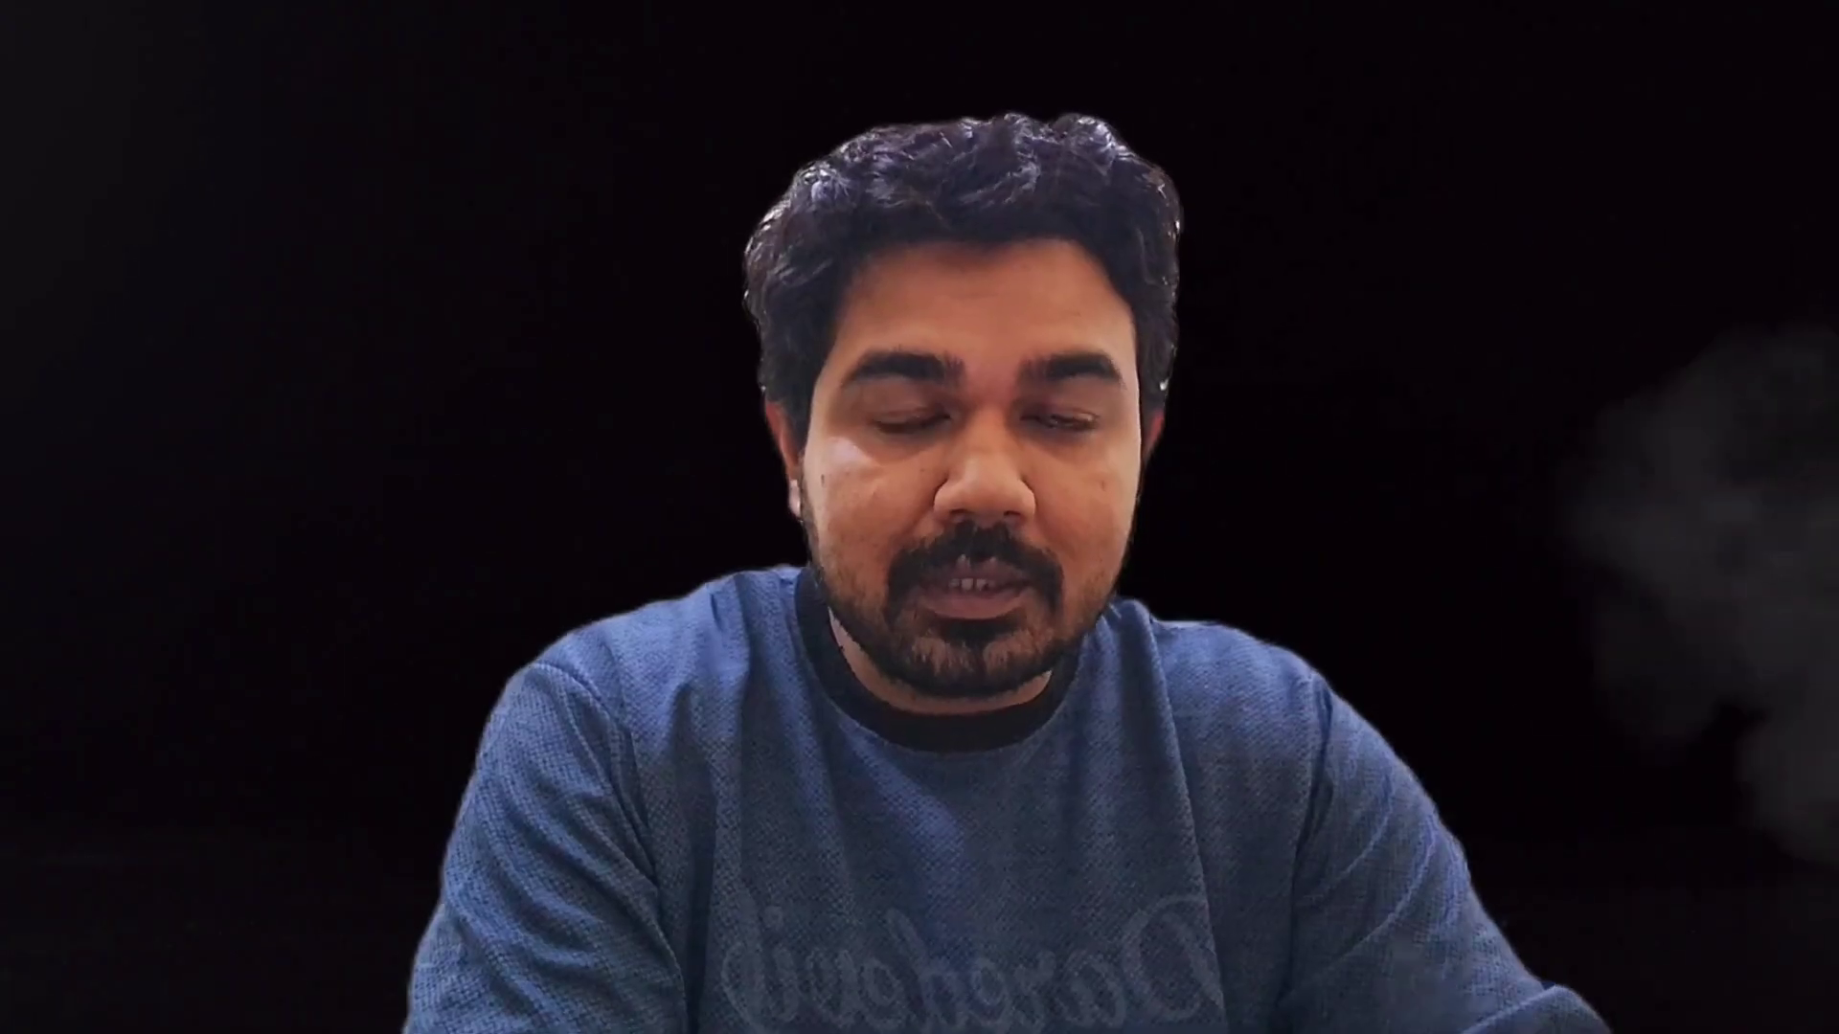